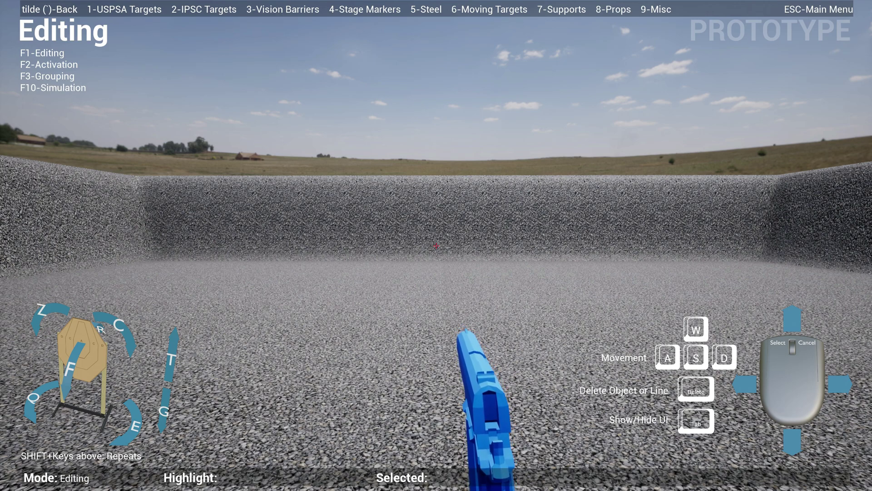
# Cycle through activation, grouping and simulation modes back to editing, and toggle the interface
pyautogui.press('F2')
pyautogui.press('F3')
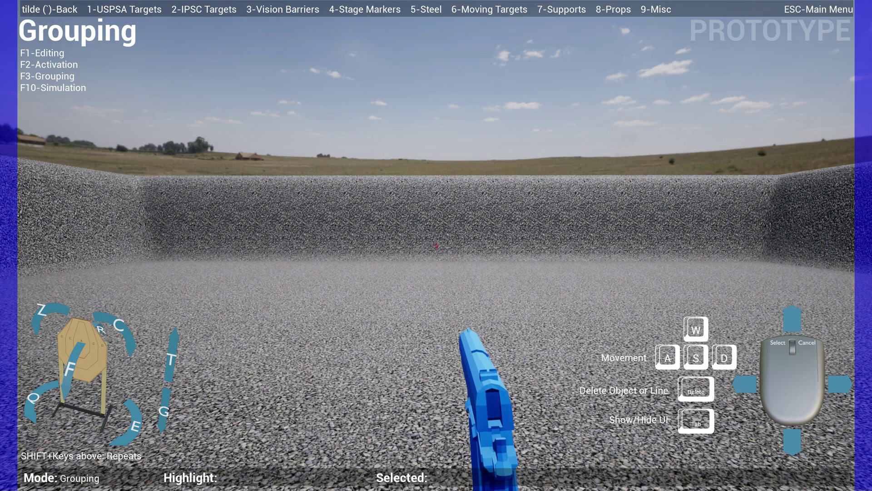
pyautogui.press('F10')
pyautogui.press('F1')
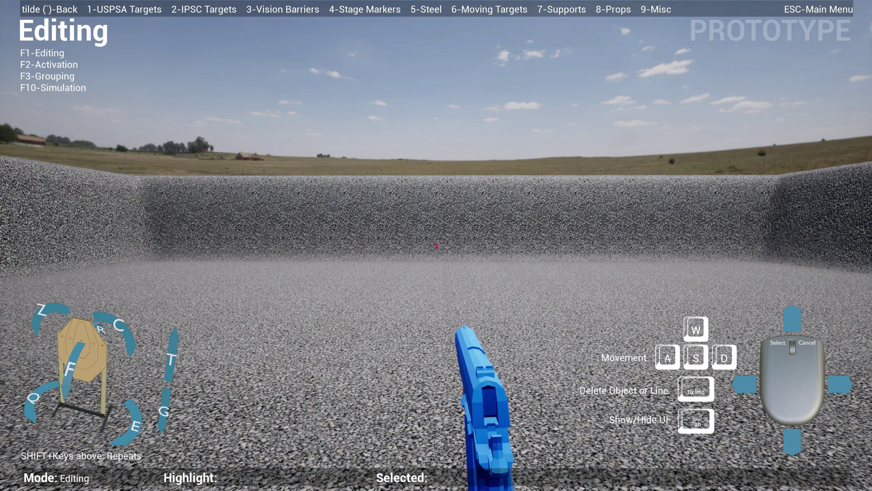
pyautogui.press('Tab')
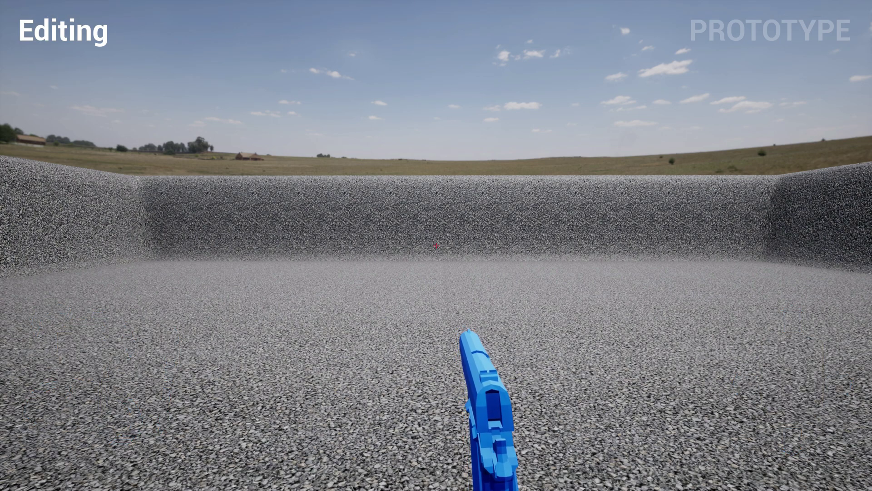
pyautogui.press('Tab')
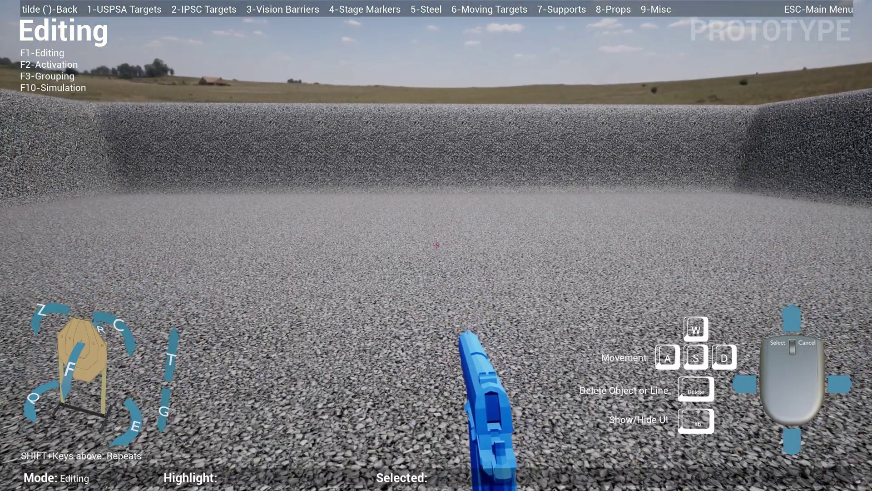
# Place a slightly rotated ipsc-full-target-short on the gravel and select it
pyautogui.press('2')
pyautogui.press('2')
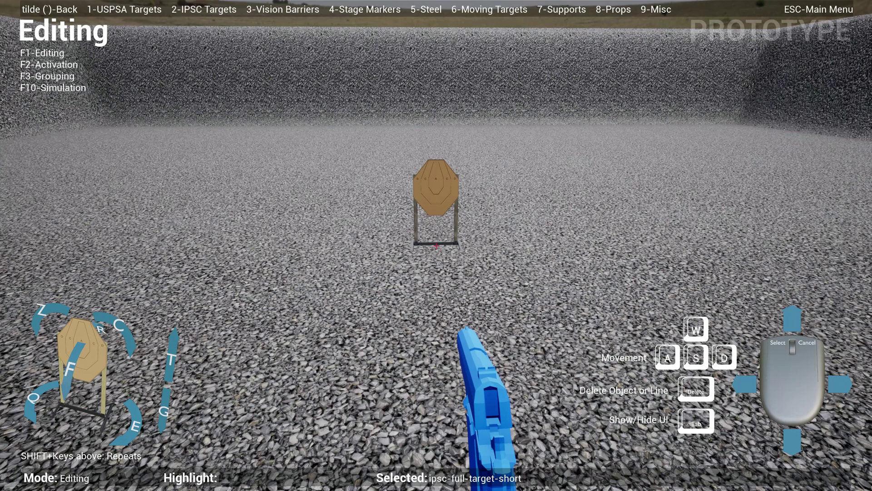
pyautogui.press('c')
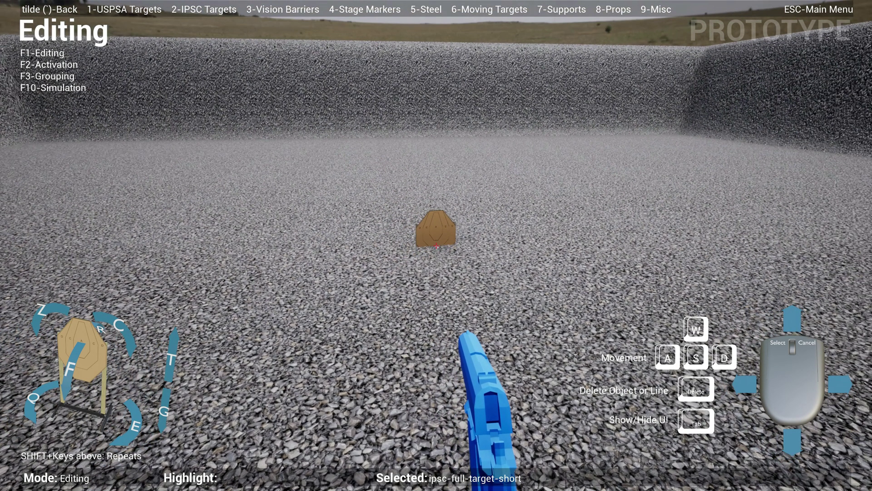
pyautogui.click(436, 245)
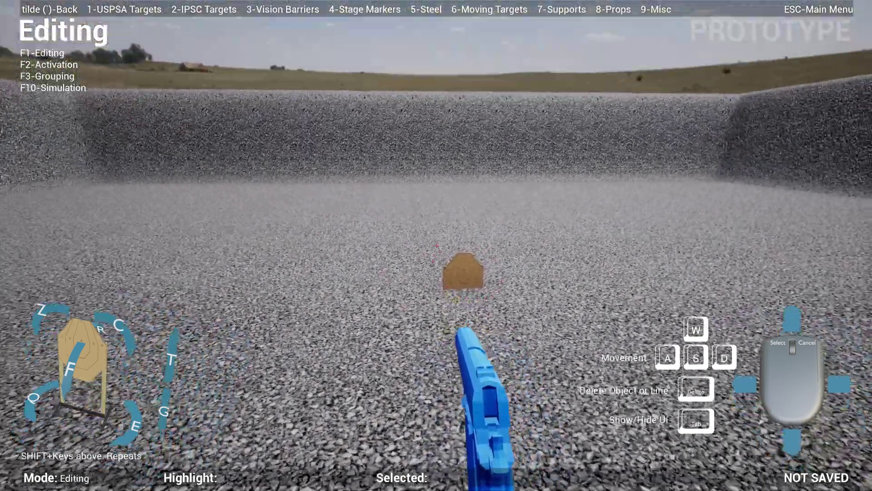
pyautogui.press('s')
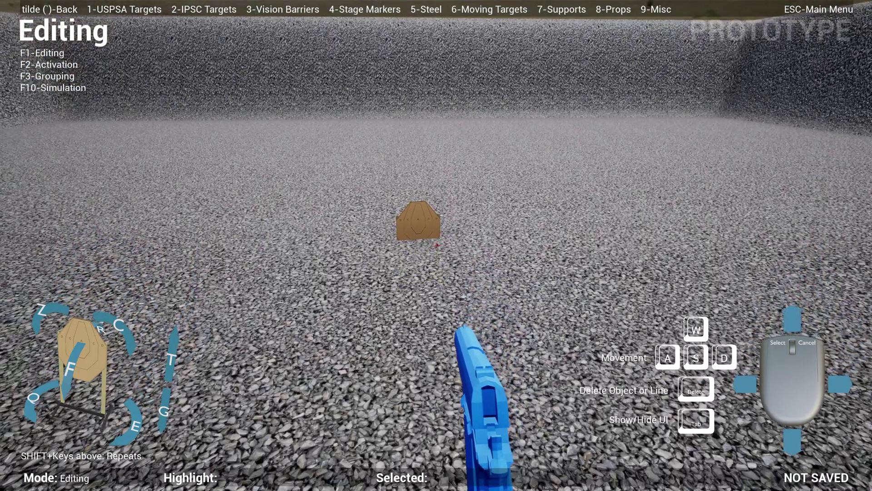
pyautogui.click(436, 245)
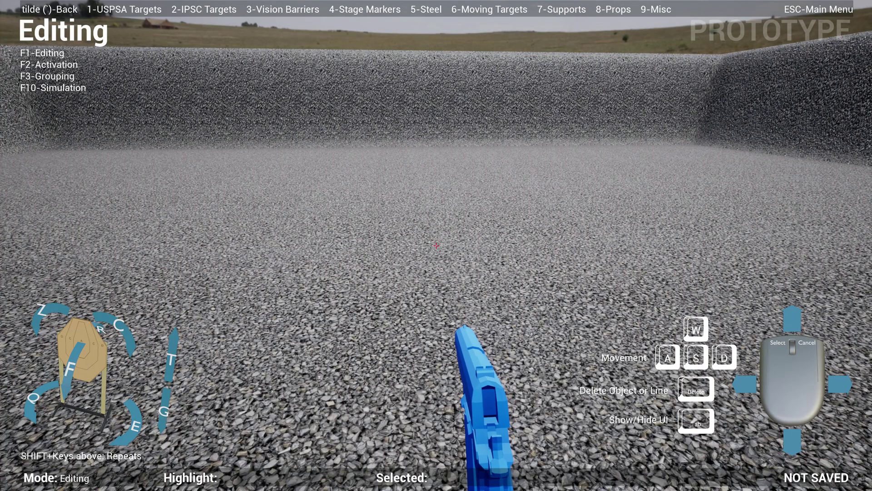
# Place a uspsa-full-target on the gravel floor, cancelling the move so it stays put
pyautogui.press('1')
pyautogui.press('1')
pyautogui.click(437, 246)
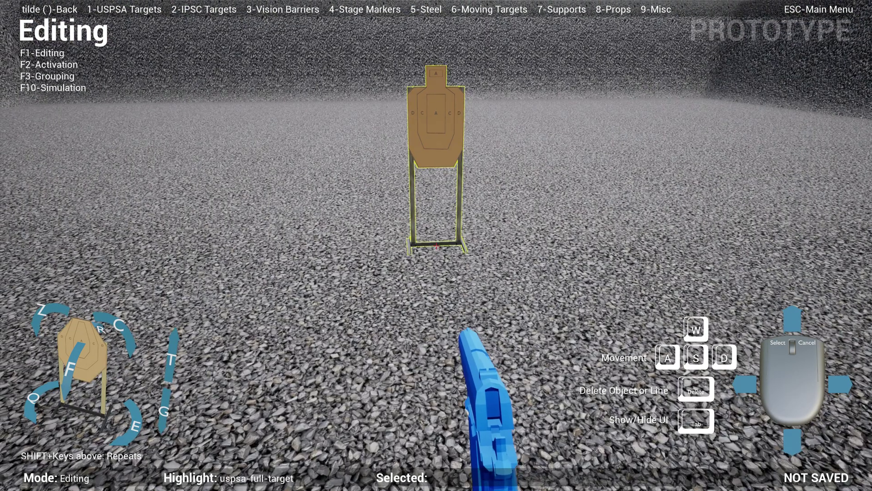
pyautogui.click(437, 246)
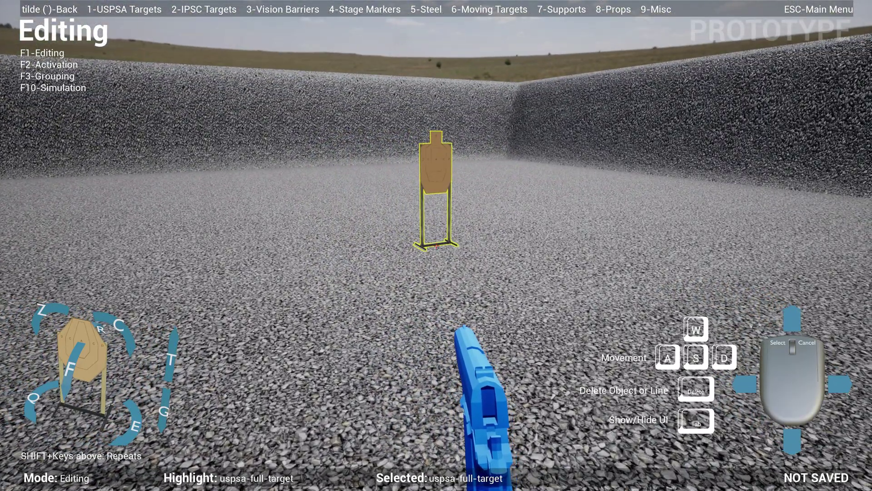
pyautogui.rightClick(436, 246)
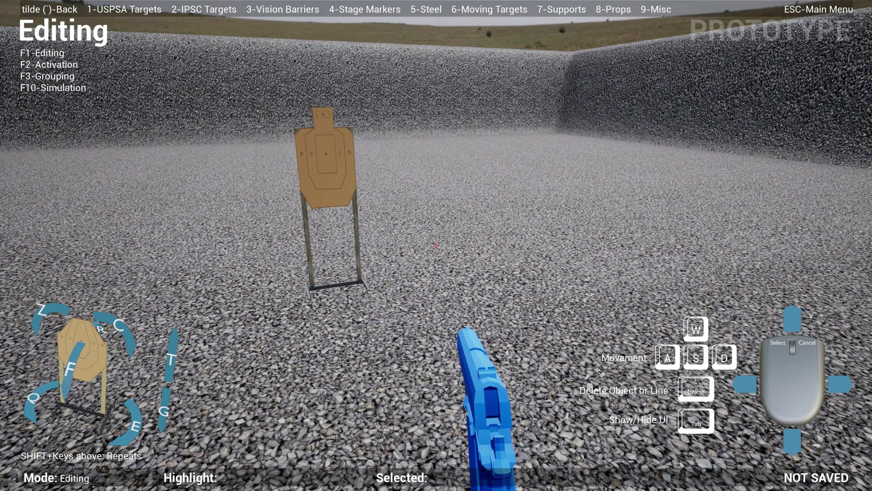
pyautogui.press('Escape')
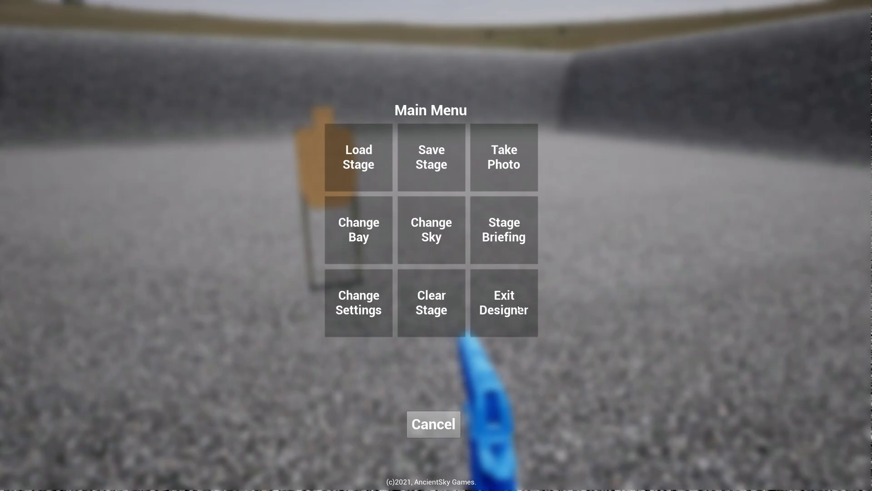
pyautogui.click(504, 302)
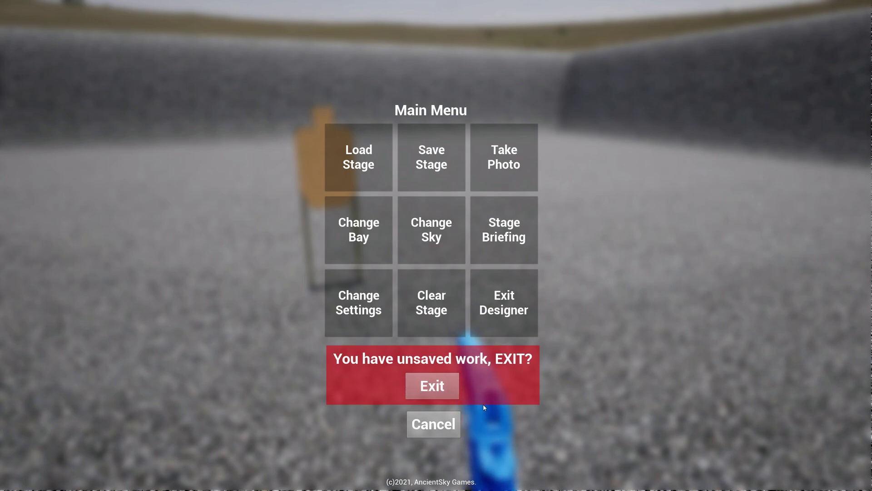
pyautogui.click(438, 428)
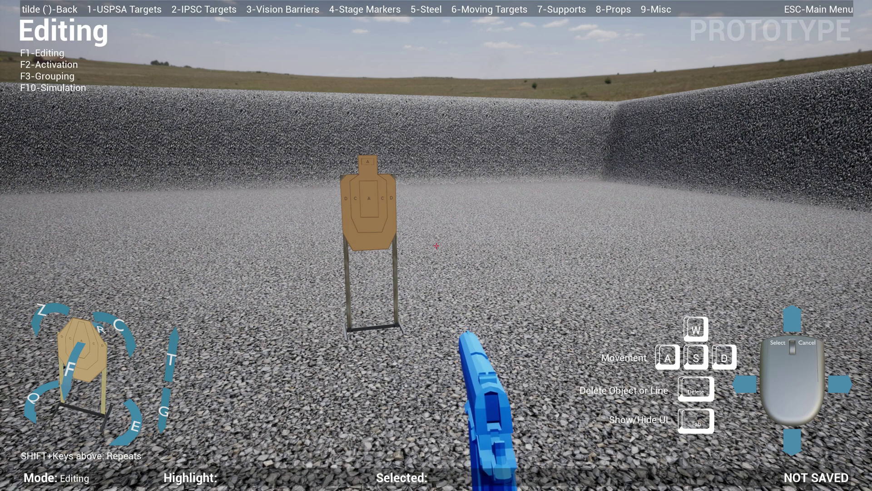
# Switch the stage to the green bay
pyautogui.press('Escape')
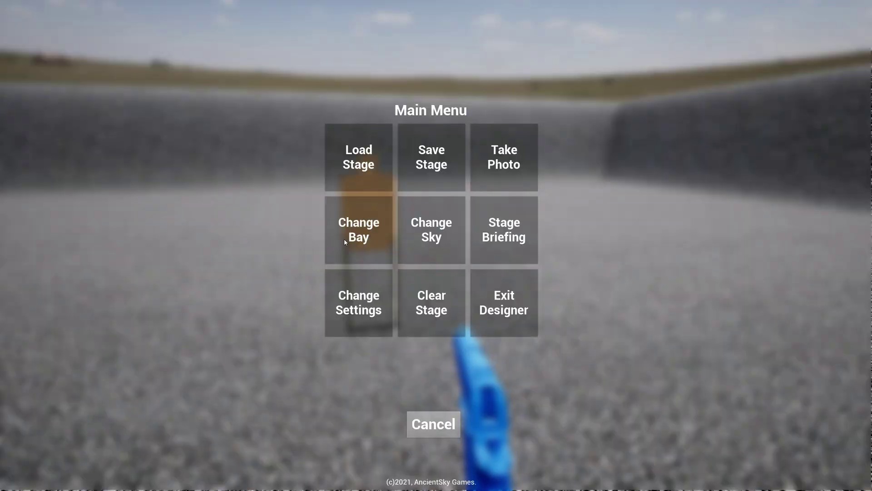
pyautogui.click(345, 237)
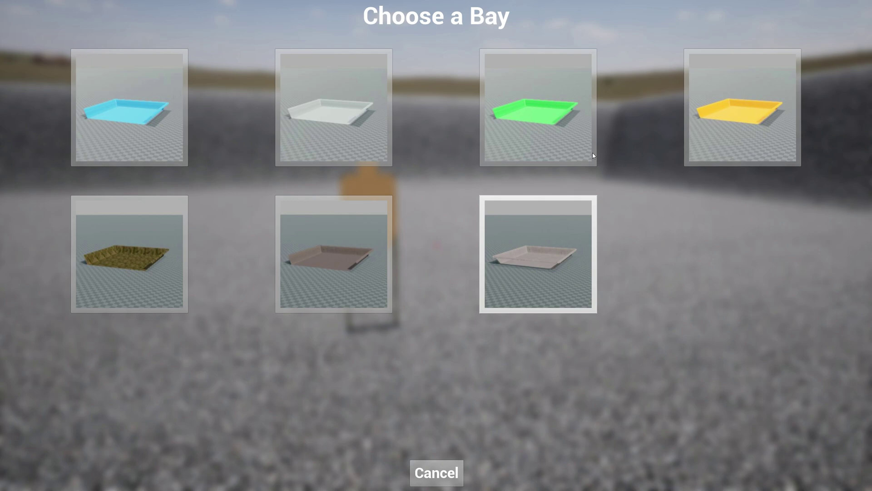
pyautogui.click(488, 145)
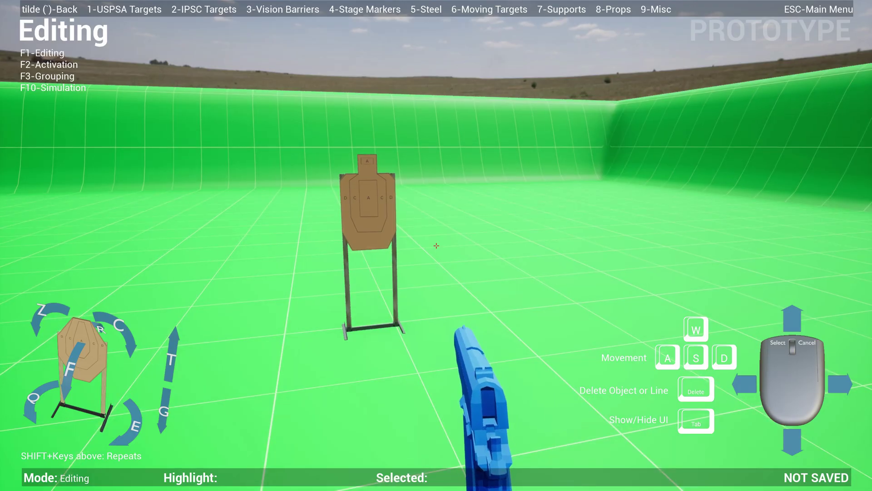
# Switch back to the grey gravel bay and leave the sky unchanged
pyautogui.press('Escape')
pyautogui.click(367, 230)
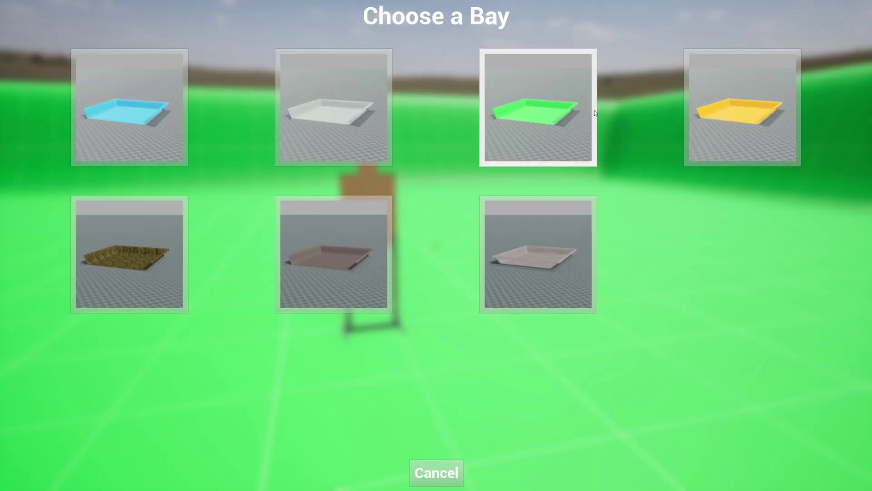
pyautogui.click(564, 275)
pyautogui.click(430, 228)
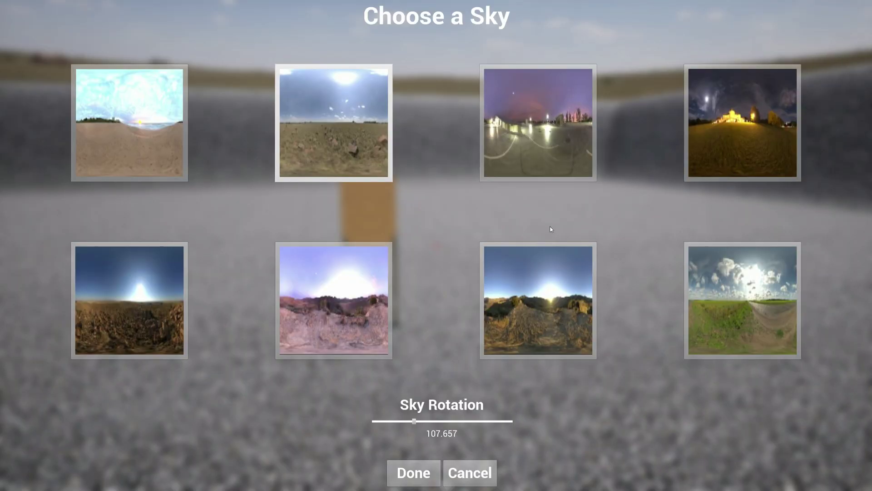
pyautogui.click(711, 259)
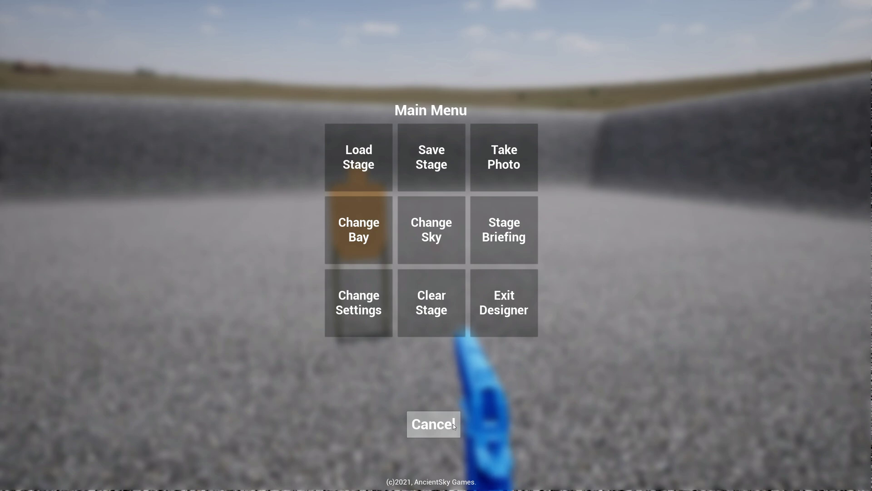
# Preview the Full Stage and Perspective photo views, then close without saving
pyautogui.click(507, 166)
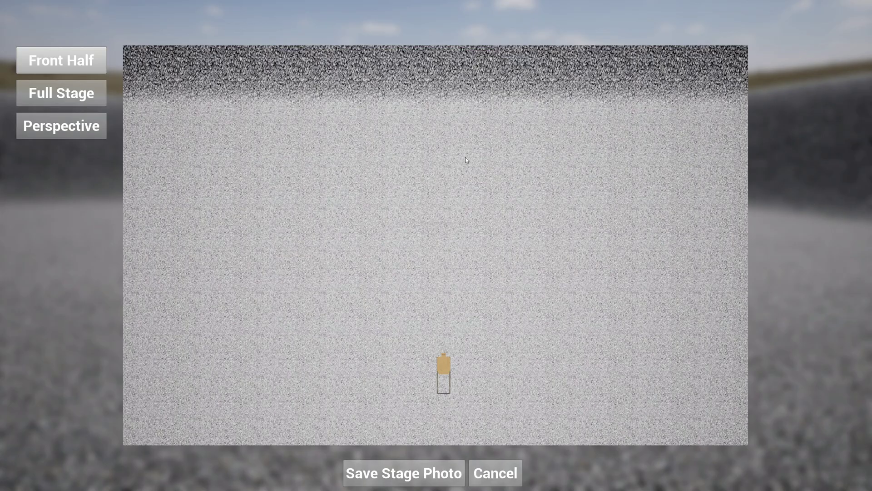
pyautogui.click(99, 93)
pyautogui.click(102, 131)
pyautogui.click(68, 93)
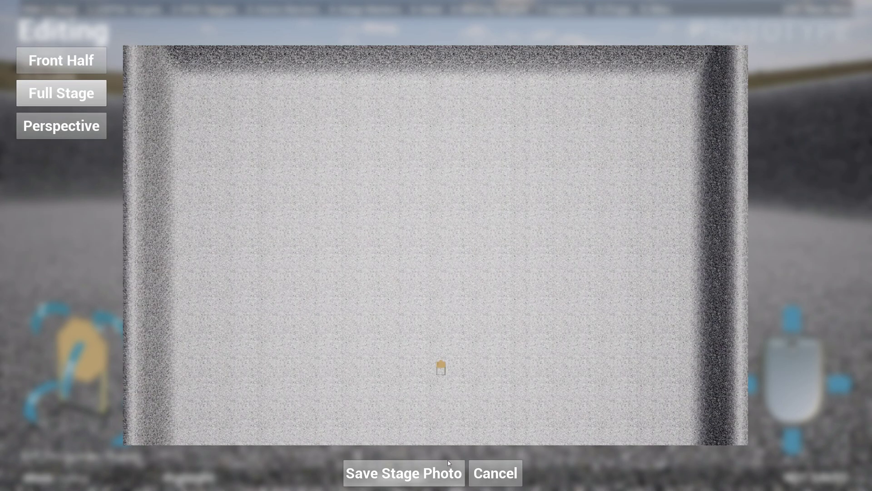
pyautogui.click(495, 473)
# Check the sky and mouse sensitivity settings unchanged, then reopen the sky chooser
pyautogui.press('Escape')
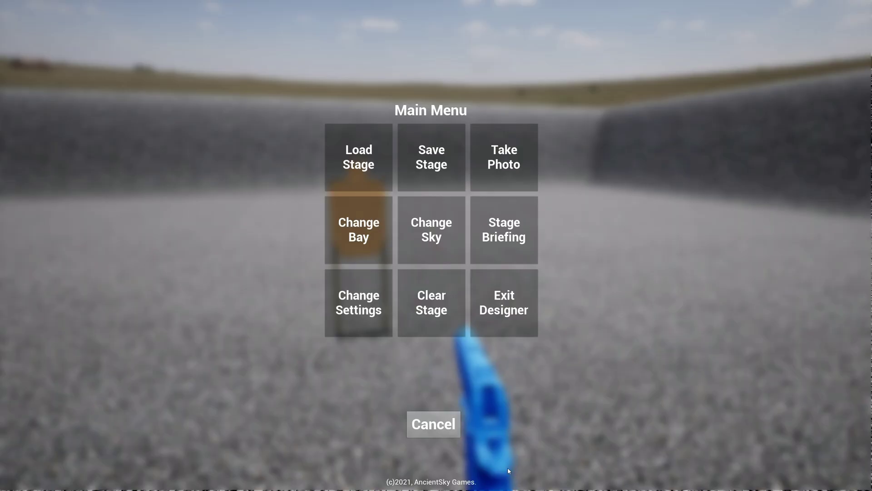
pyautogui.click(432, 229)
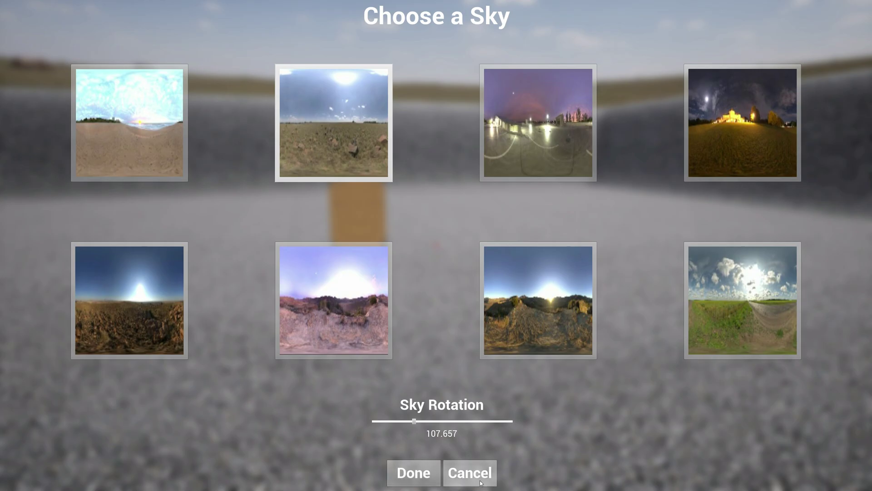
pyautogui.click(493, 475)
pyautogui.press('Escape')
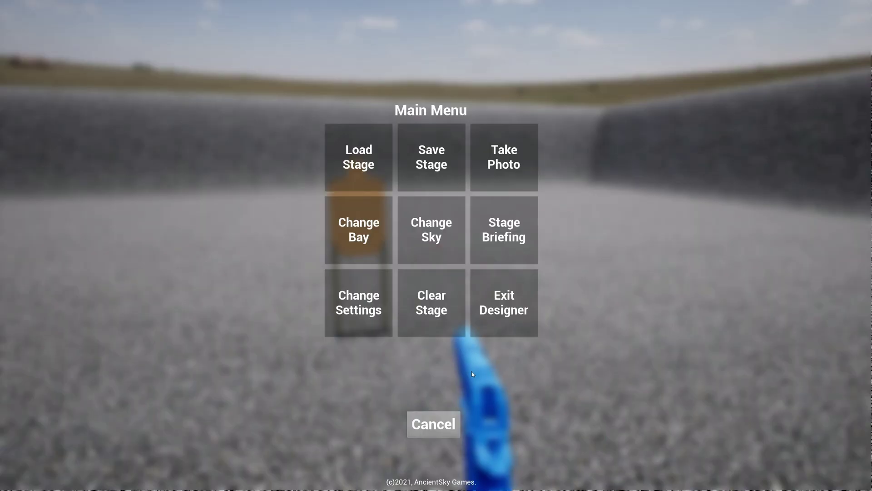
pyautogui.click(358, 304)
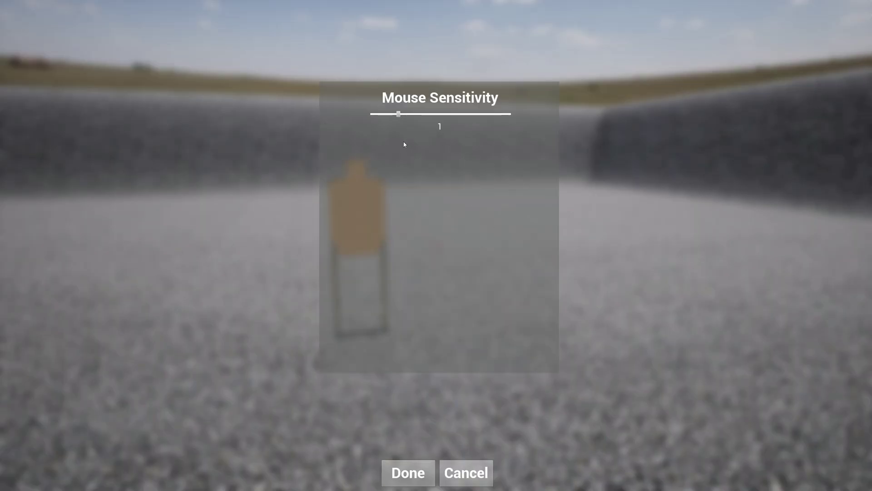
pyautogui.click(467, 472)
pyautogui.press('Escape')
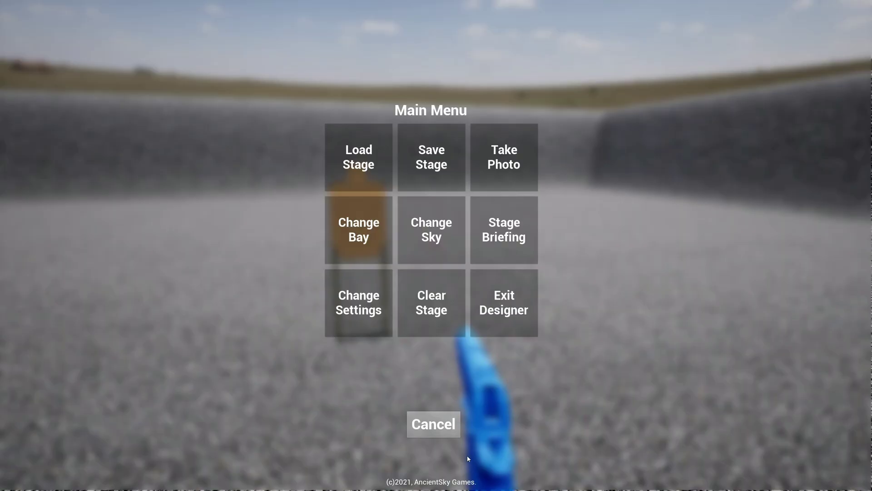
pyautogui.click(442, 242)
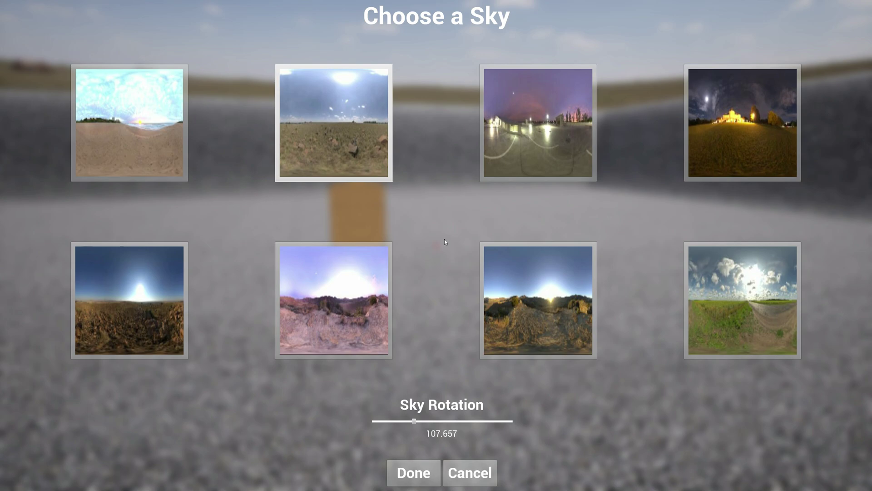
# Return to the stage from the sky panel without changing the sky
pyautogui.click(471, 473)
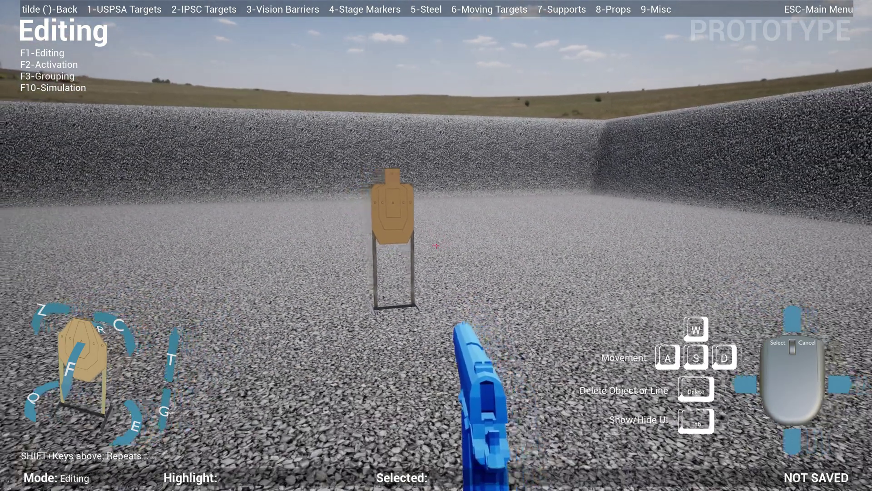
pyautogui.press('w')
pyautogui.press('s')
pyautogui.press('Tab')
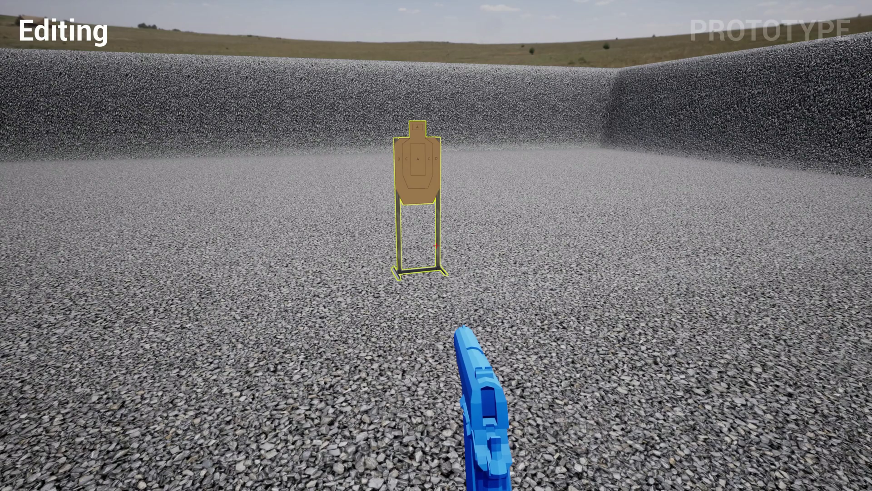
pyautogui.press('Tab')
# Place a black uspsa-hc-bottom piece over the lower half of the full USPSA target
pyautogui.press('1')
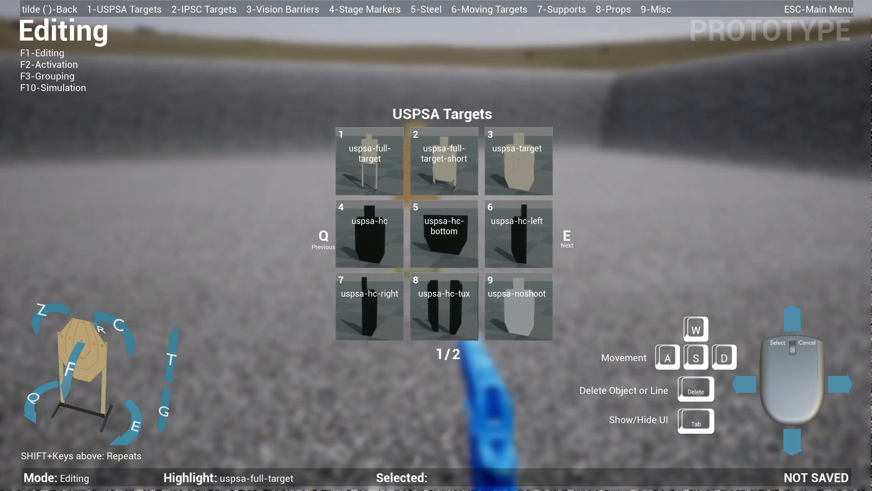
pyautogui.press('5')
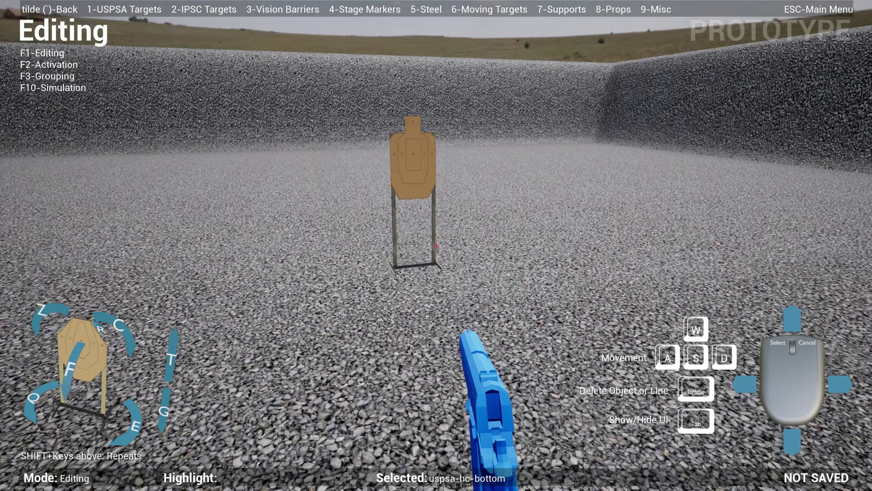
pyautogui.press('w')
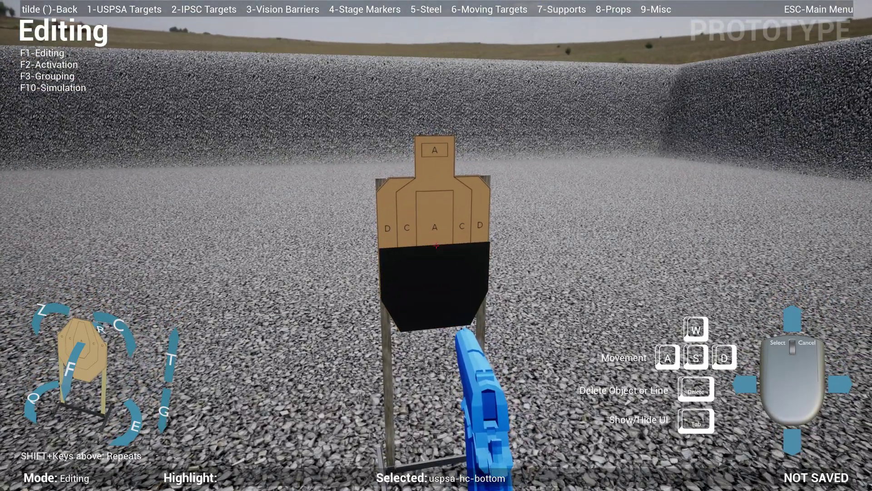
pyautogui.click(436, 245)
pyautogui.press('s')
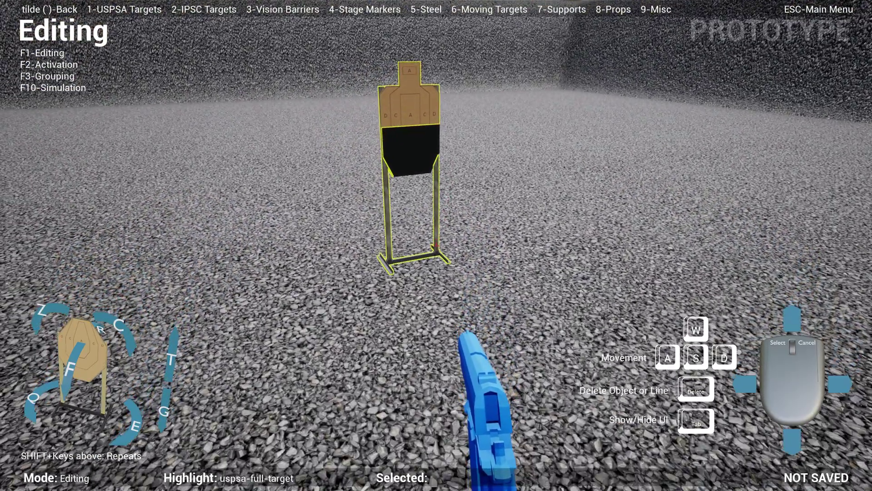
pyautogui.click(436, 245)
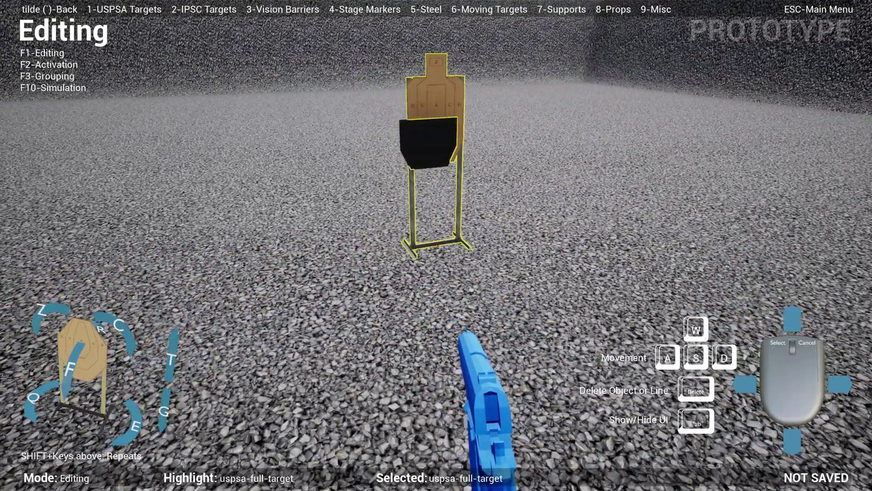
pyautogui.click(437, 245)
pyautogui.press('w')
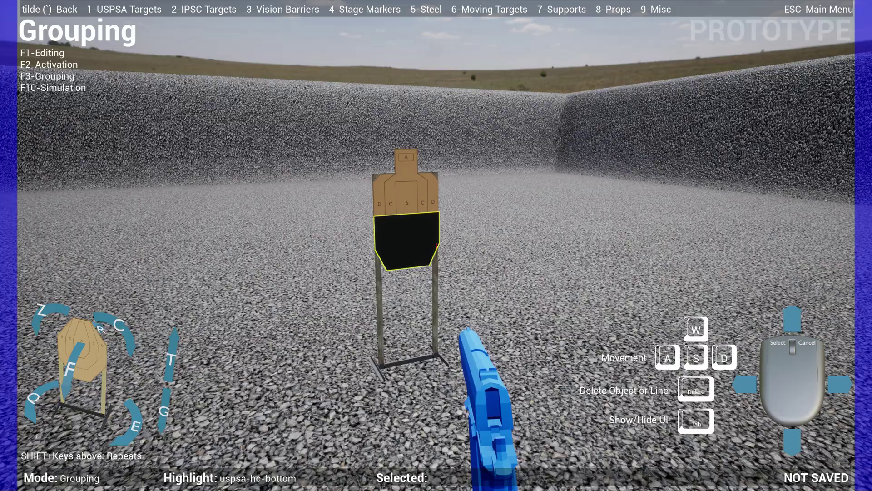
# Link the black hc-bottom piece to the full USPSA target, then return to Editing mode
pyautogui.press('s')
pyautogui.press('w')
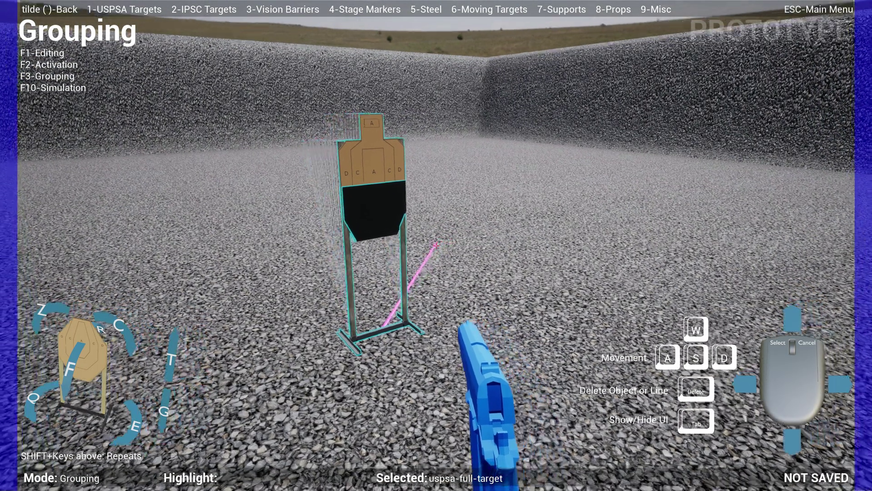
pyautogui.press('w')
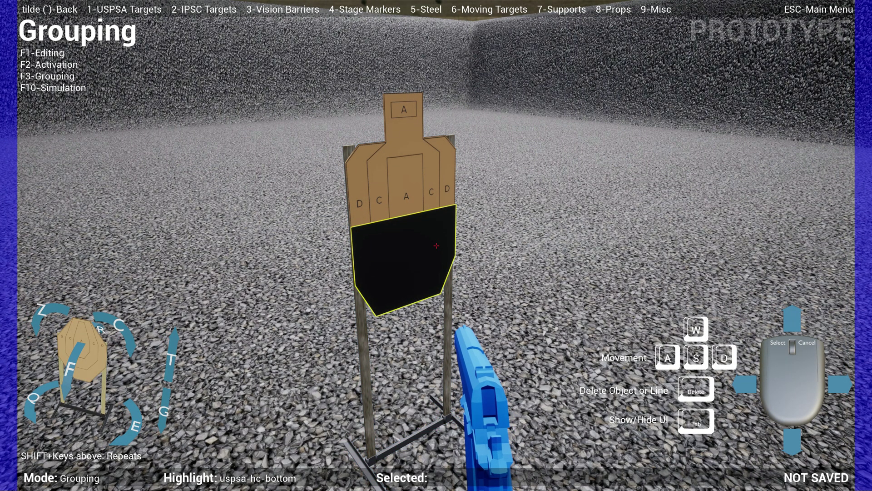
pyautogui.press('s')
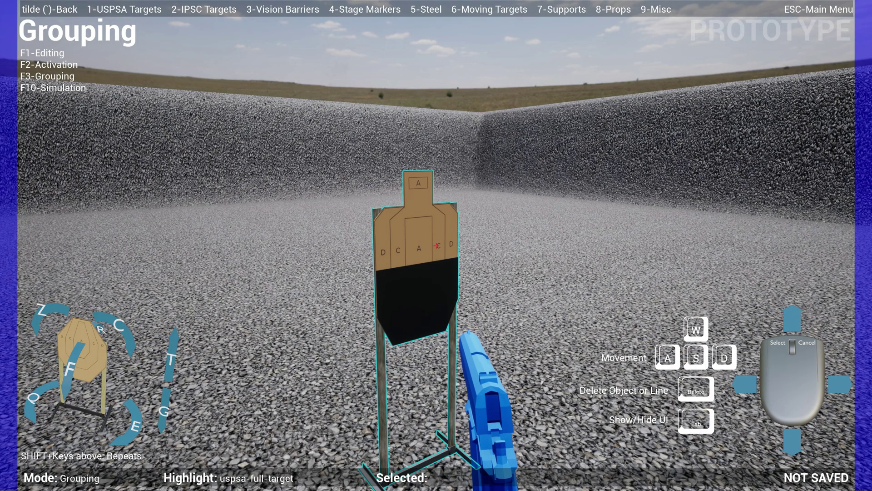
pyautogui.press('F1')
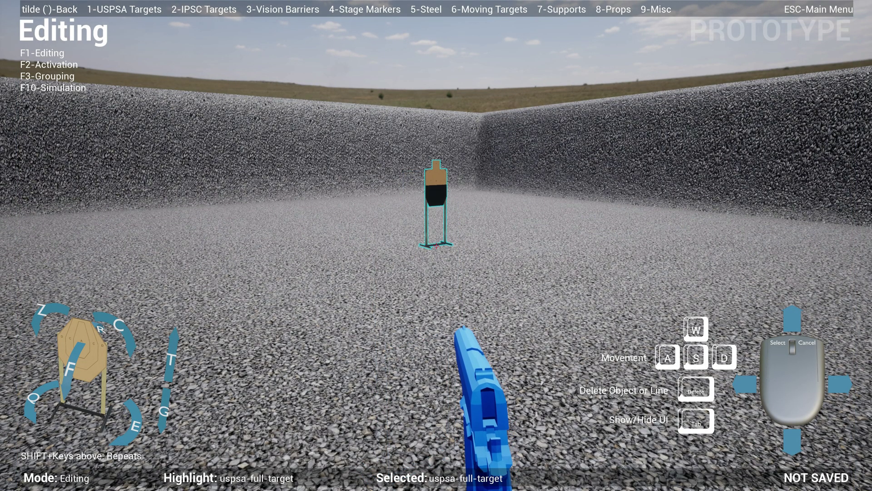
# Place a second plain uspsa-full-target right of the first and switch to Grouping mode
pyautogui.press('w')
pyautogui.press('s')
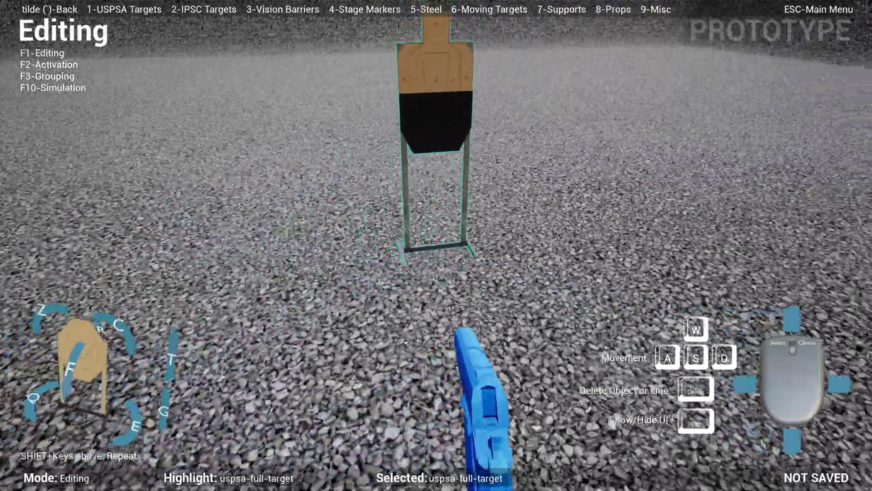
pyautogui.rightClick(437, 245)
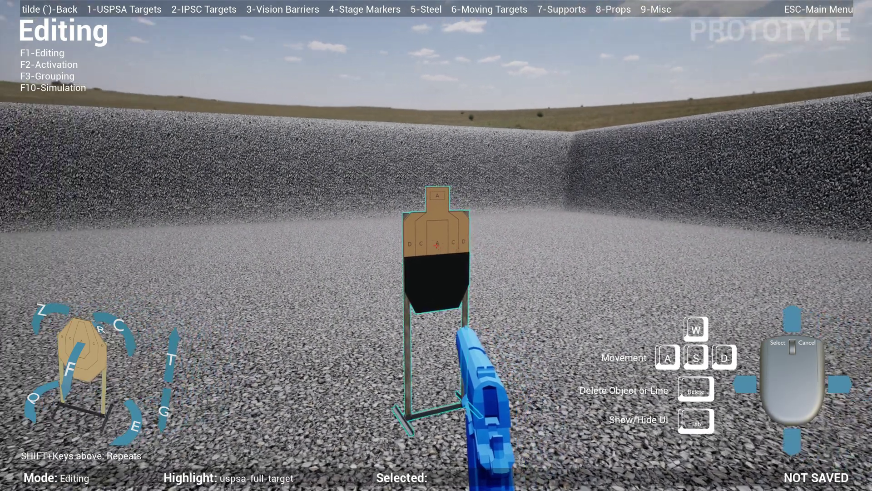
pyautogui.press('1')
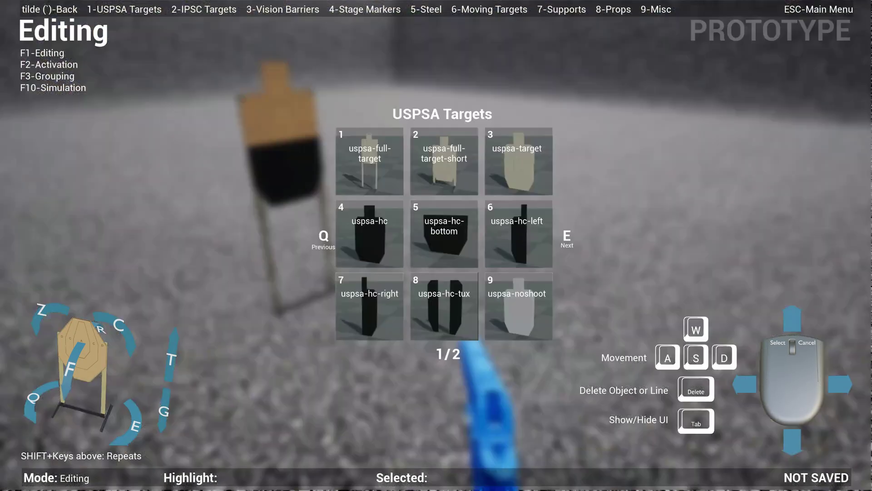
pyautogui.press('1')
pyautogui.click(436, 246)
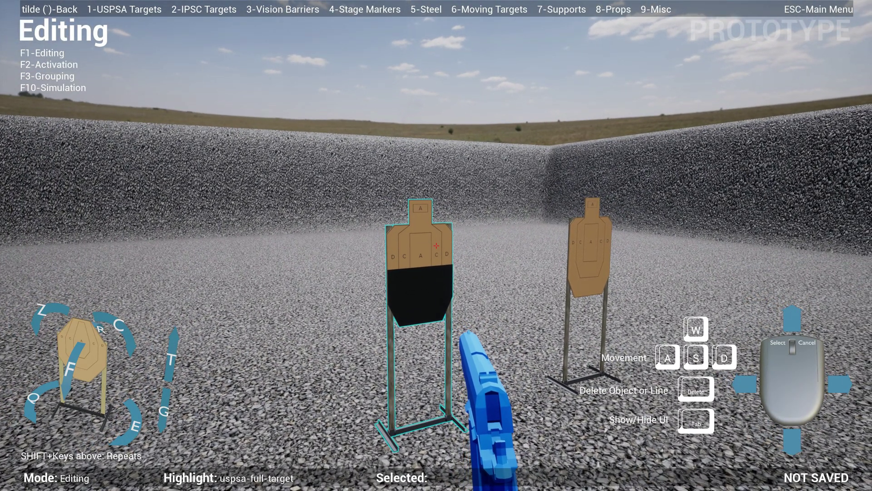
pyautogui.press('F3')
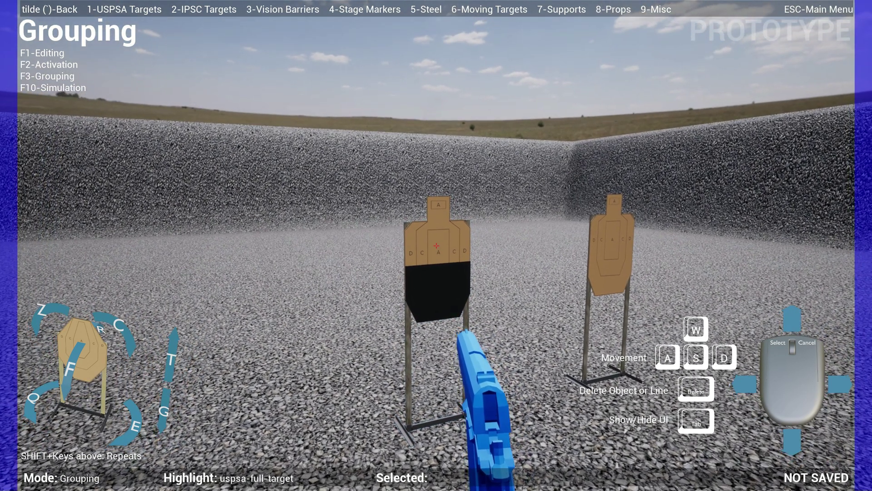
# Start a group from the first target, cancel the link, and return to Editing mode
pyautogui.click(436, 245)
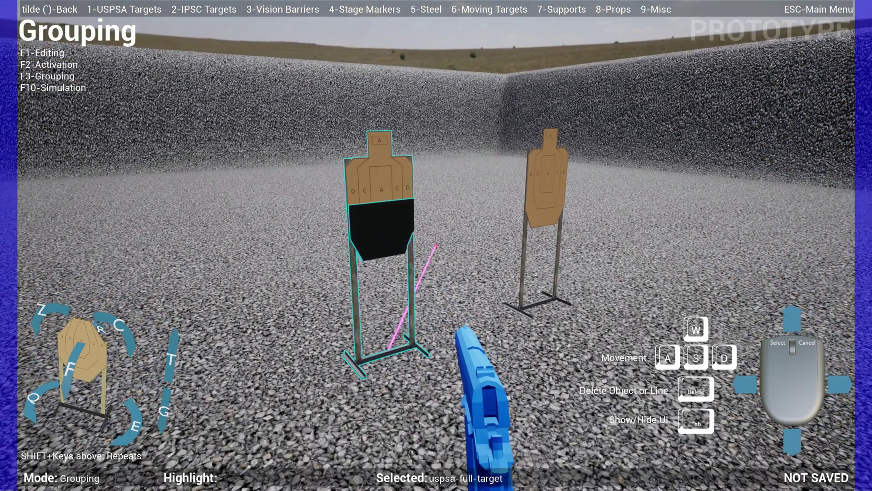
pyautogui.rightClick(436, 245)
pyautogui.press('F1')
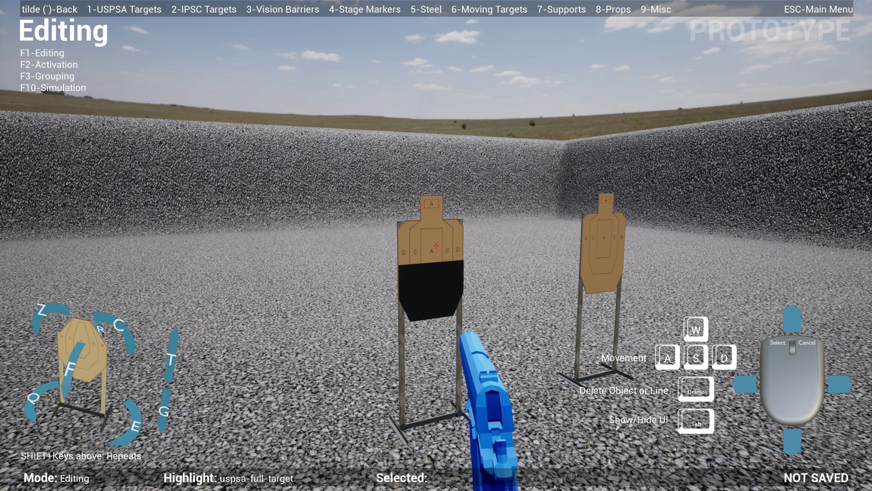
pyautogui.press('s')
pyautogui.press('w')
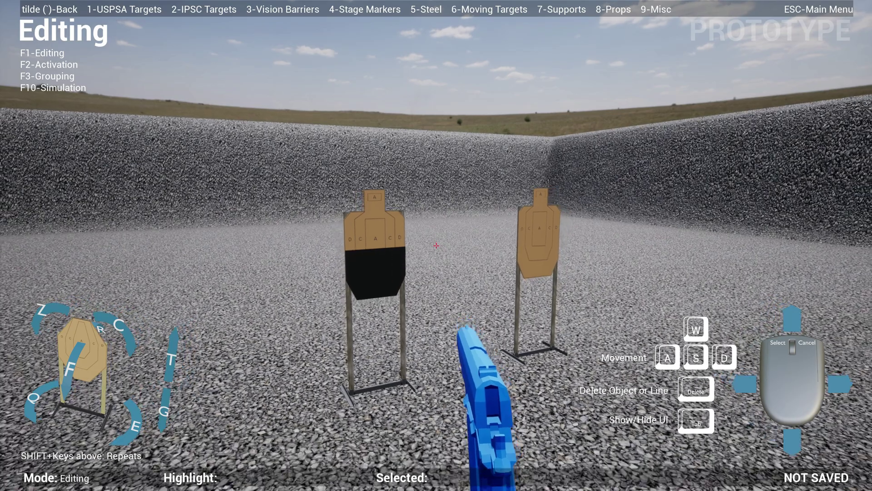
# Place a uspsa-swinger left of the targets and add a uspsa-hc-bottom piece to it
pyautogui.press('s')
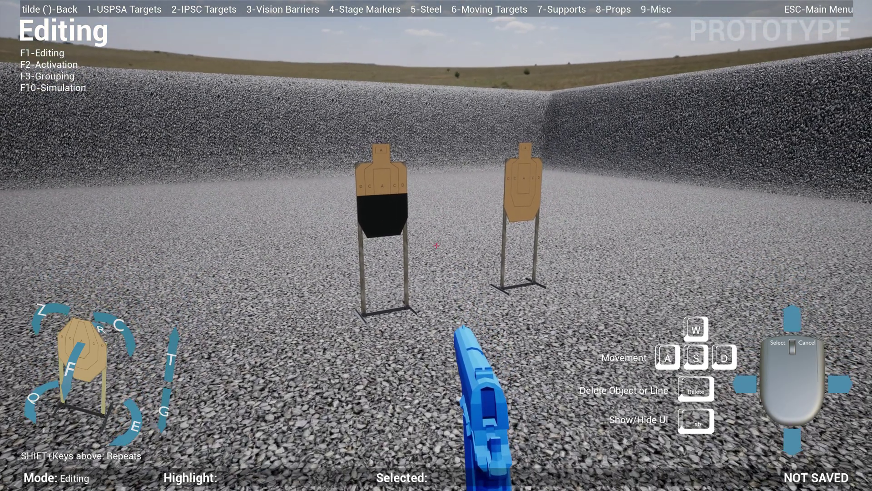
pyautogui.press('1')
pyautogui.press('e')
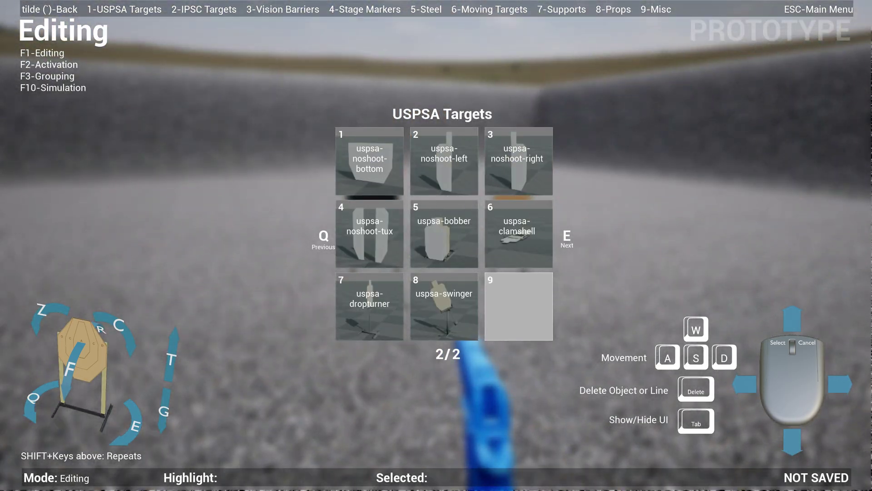
pyautogui.press('8')
pyautogui.click(436, 246)
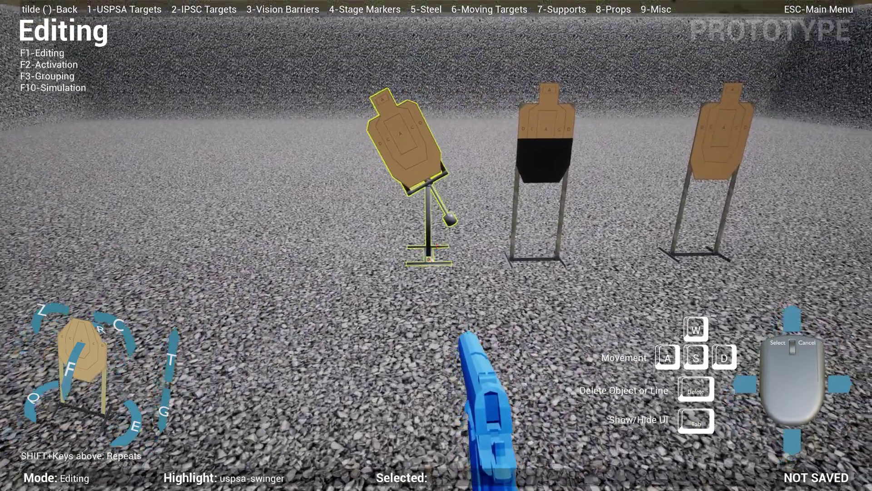
pyautogui.press('1')
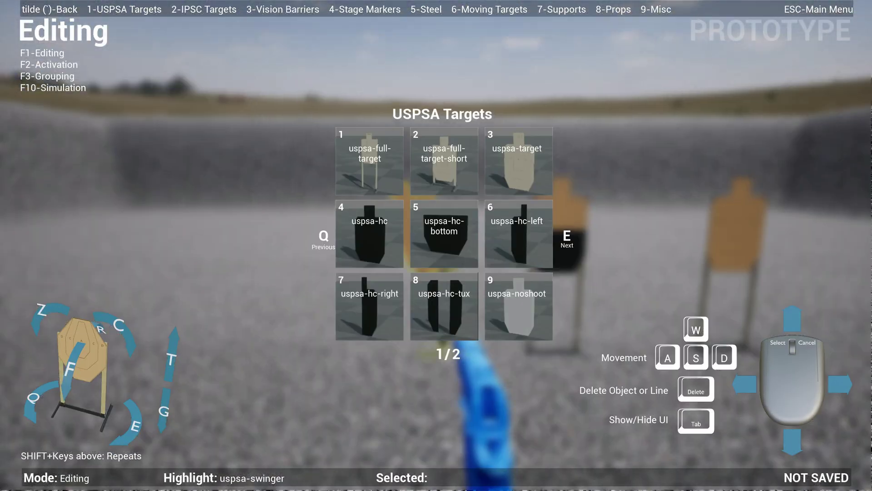
pyautogui.press('5')
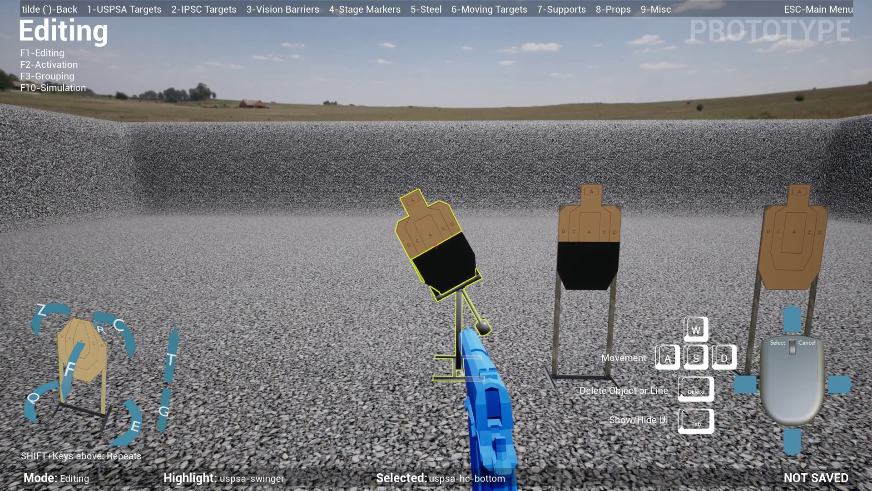
# Group the bottom piece with the swinger and run the simulation
pyautogui.press('s')
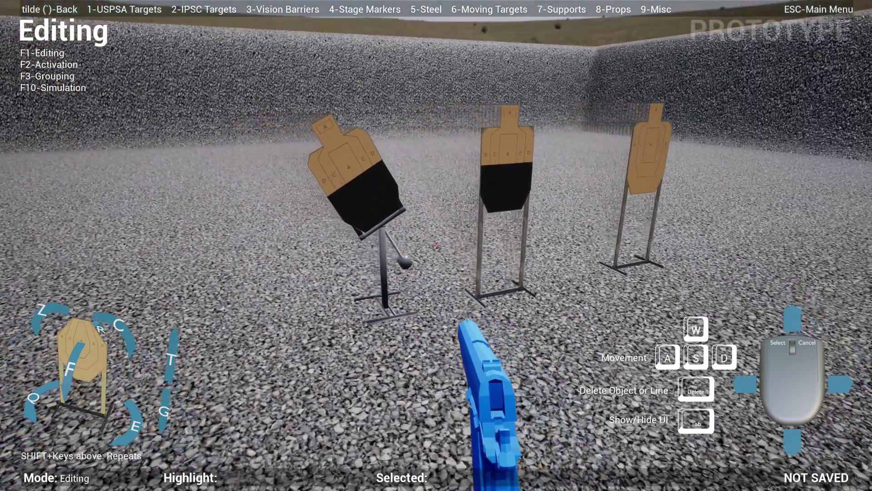
pyautogui.press('w')
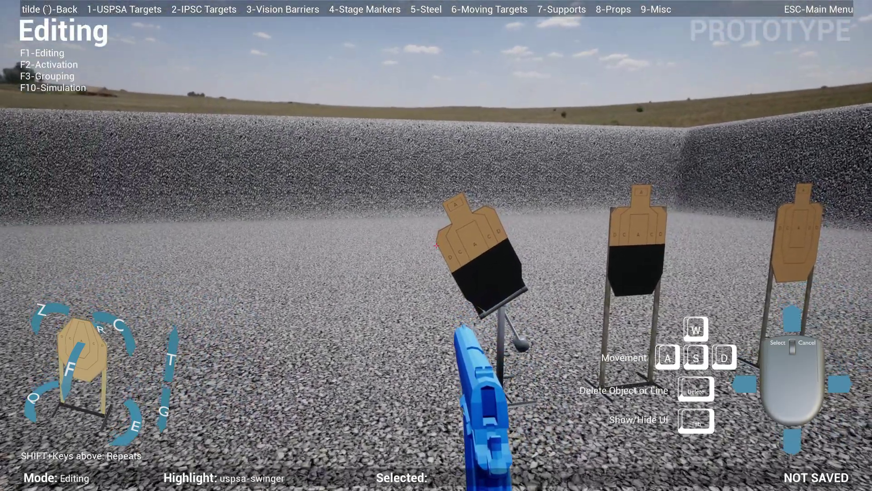
pyautogui.press('s')
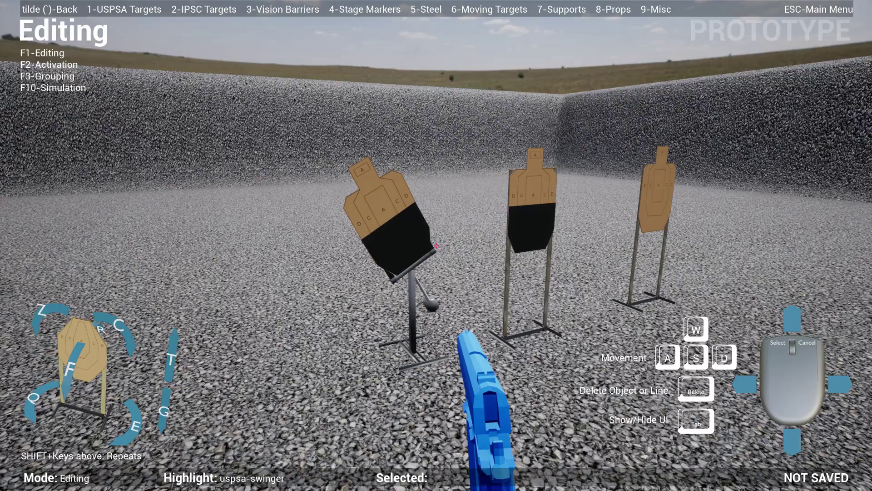
pyautogui.press('F3')
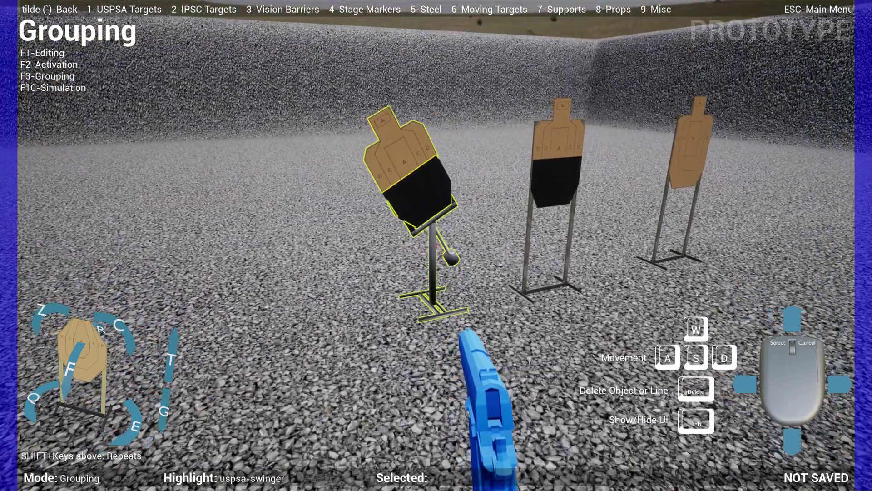
pyautogui.click(436, 246)
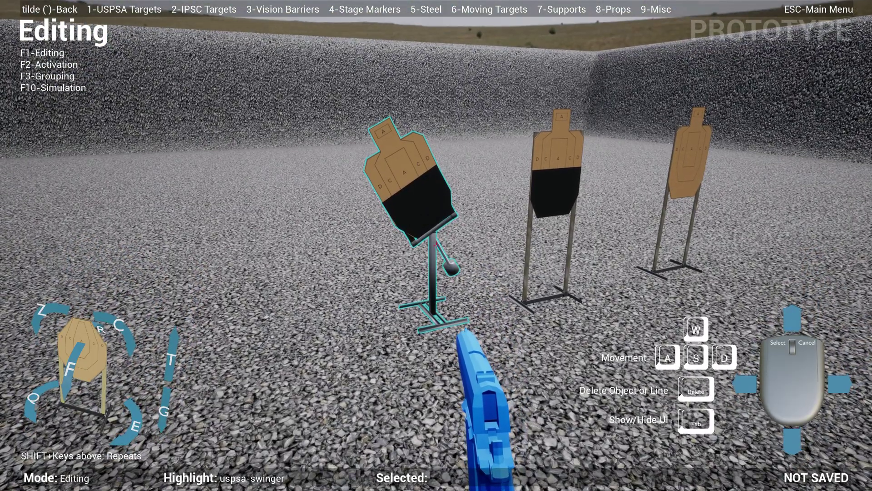
pyautogui.press('F10')
# Watch the swinger move from several distances, then stop the simulation and return to Editing
pyautogui.press('s')
pyautogui.press('w')
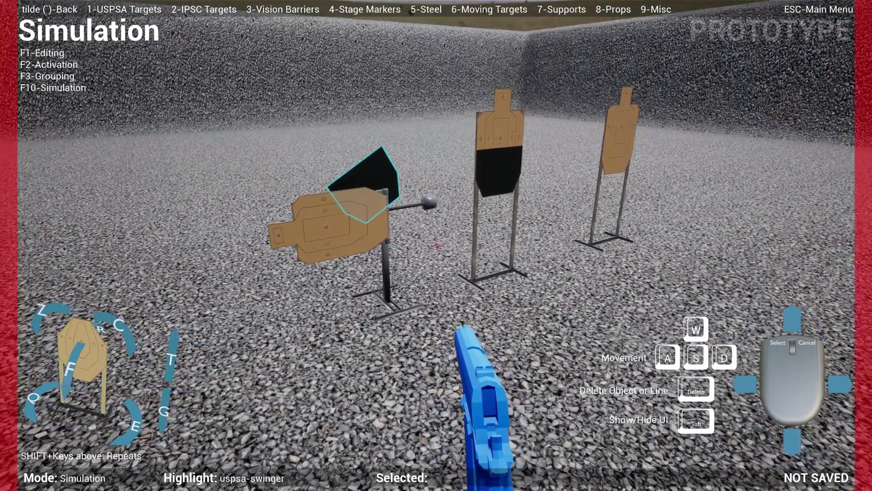
pyautogui.press('s')
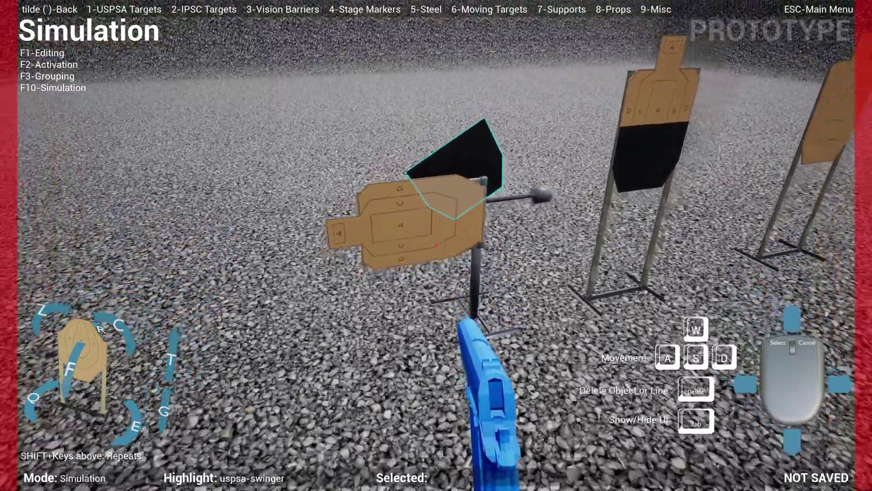
pyautogui.press('w')
pyautogui.press('w')
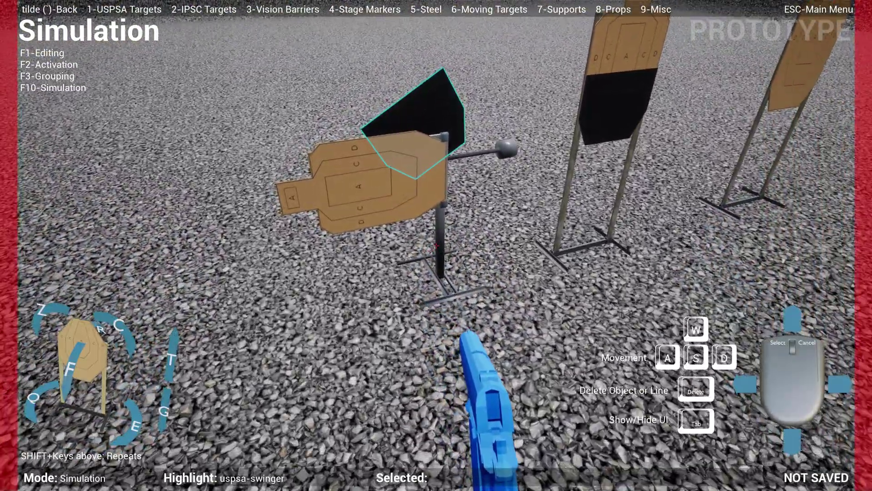
pyautogui.press('w')
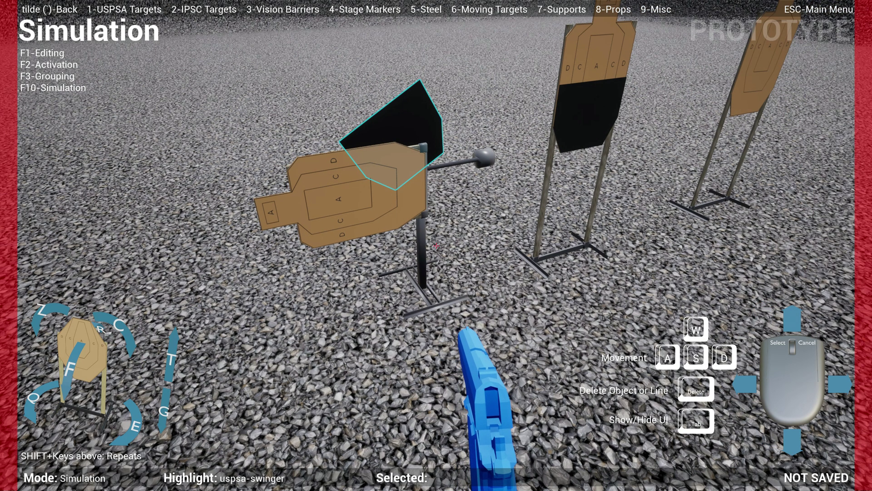
pyautogui.press('F1')
pyautogui.press('s')
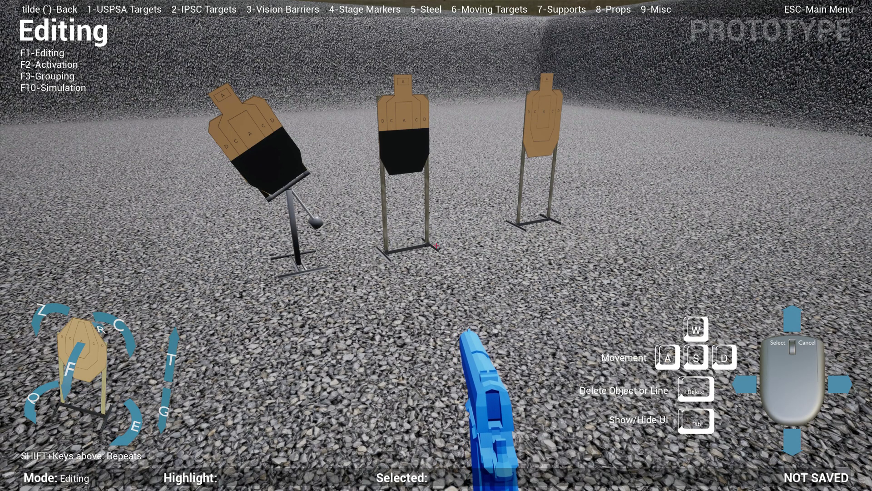
# Load the saved Testie 888 stage file and open its Stage Briefing form
pyautogui.press('w')
pyautogui.press('s')
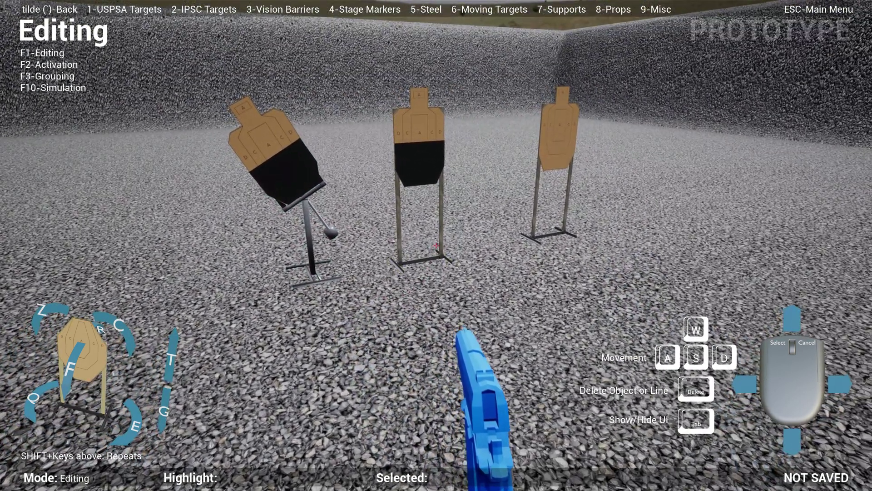
pyautogui.press('Escape')
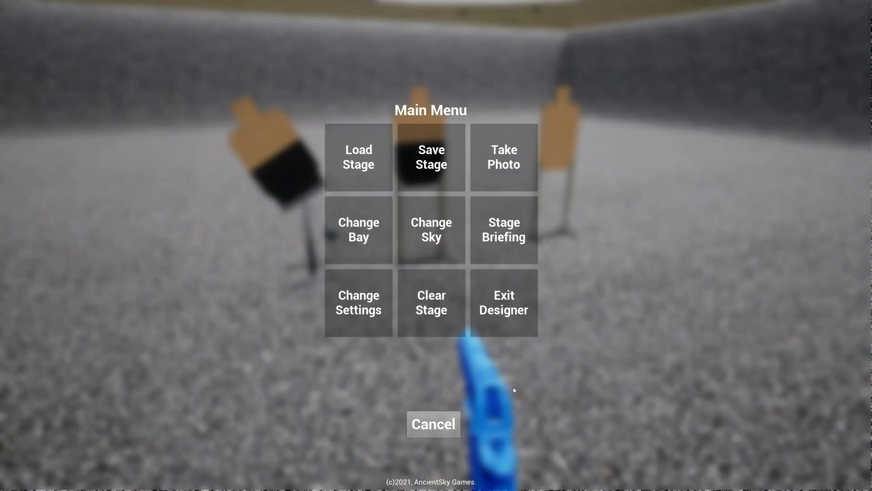
pyautogui.click(378, 179)
pyautogui.doubleClick(82, 143)
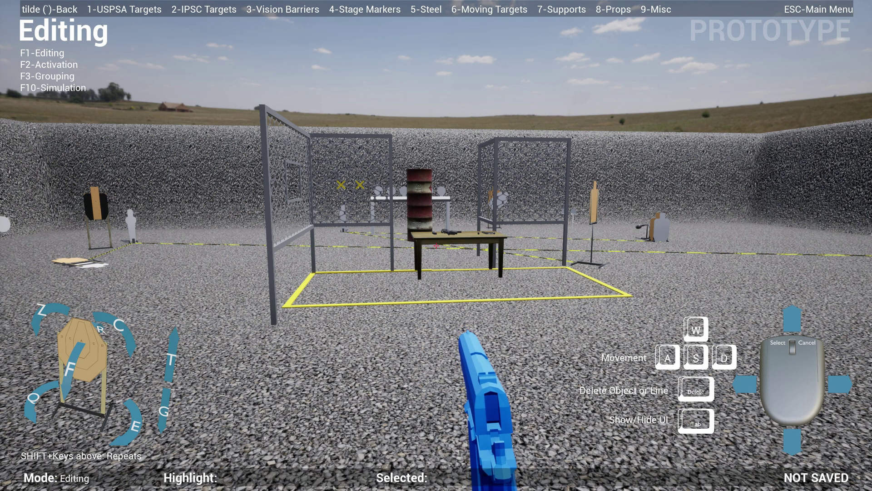
pyautogui.press('Escape')
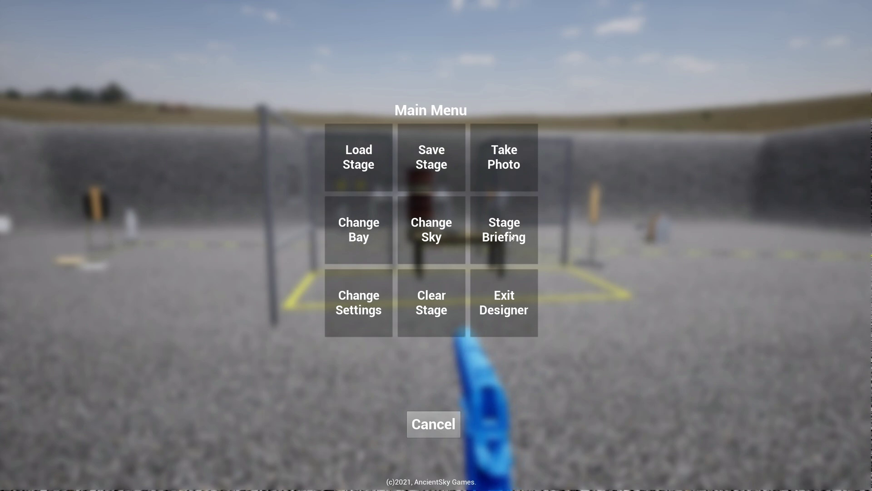
pyautogui.click(518, 244)
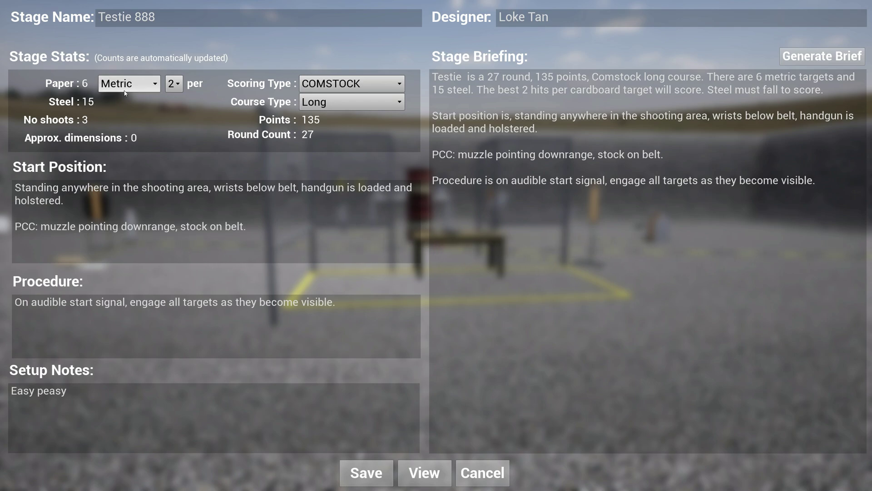
# Review the briefing dropdowns, keeping Metric paper, 2 hits, COMSTOCK scoring and Long course
pyautogui.click(141, 88)
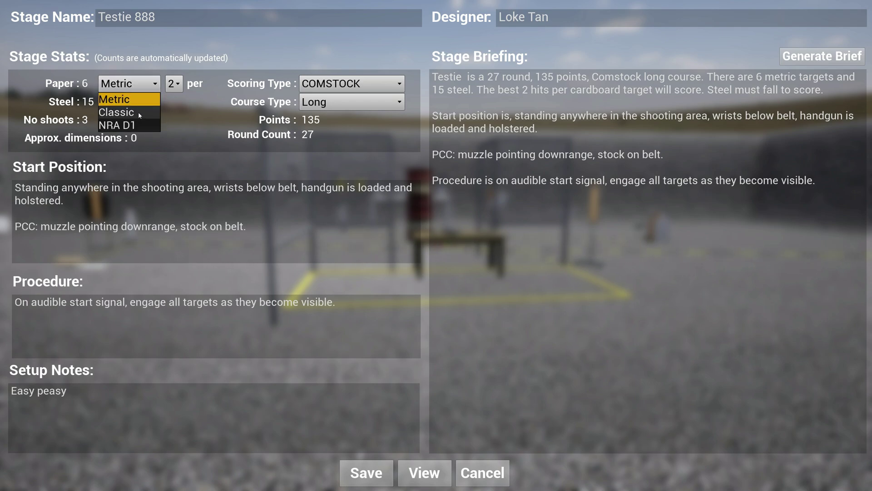
pyautogui.click(193, 128)
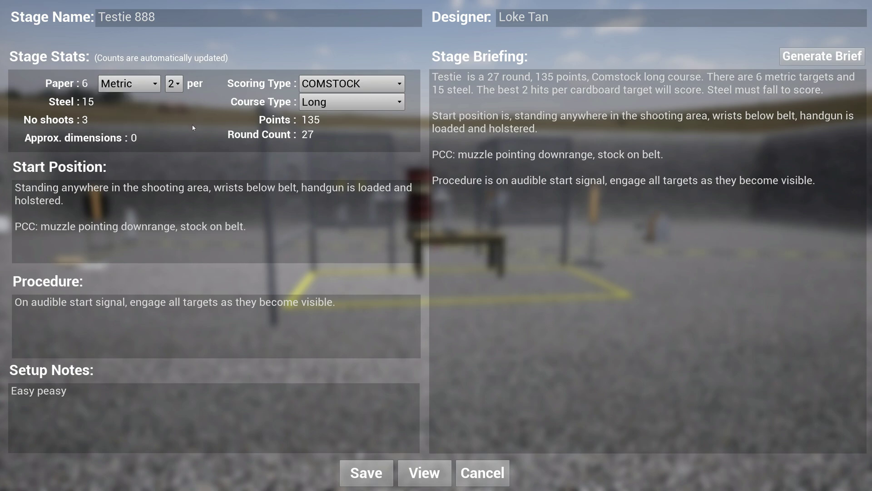
pyautogui.click(177, 85)
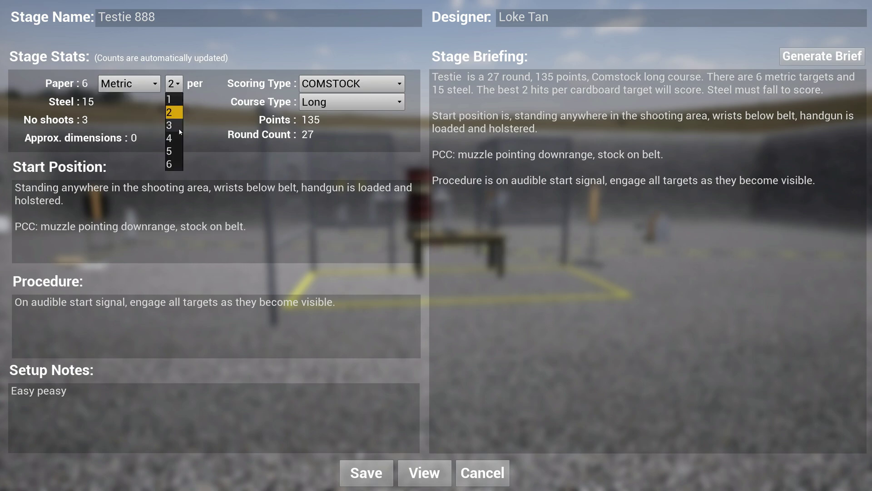
pyautogui.click(202, 112)
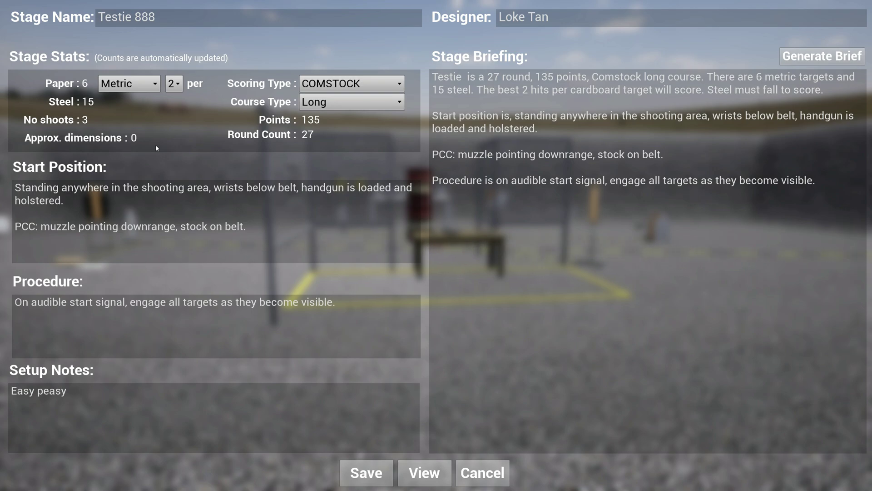
pyautogui.click(359, 84)
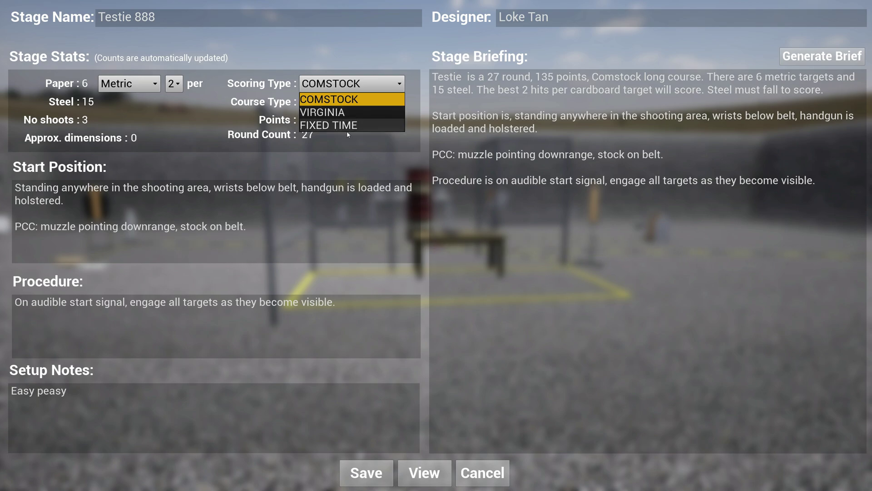
pyautogui.click(356, 150)
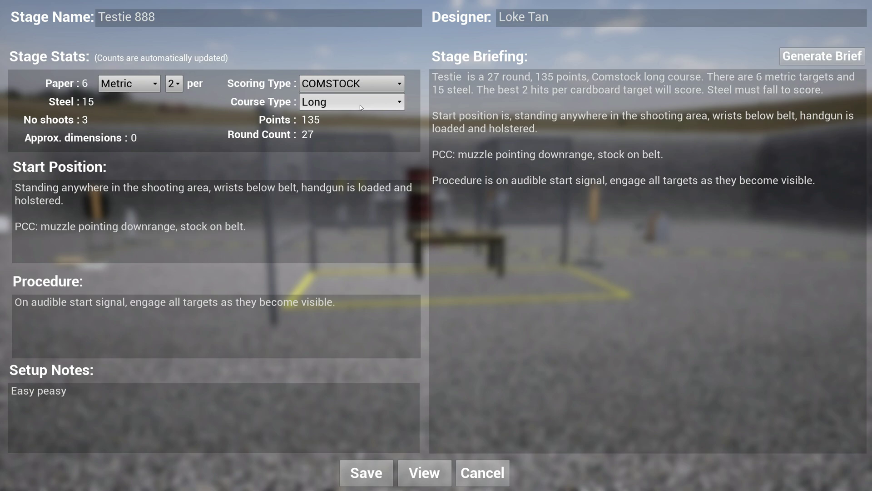
pyautogui.click(360, 104)
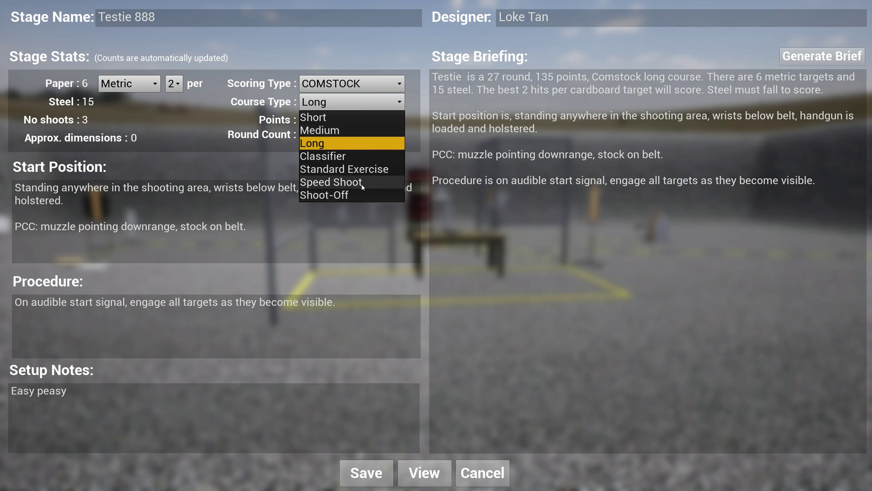
pyautogui.click(310, 142)
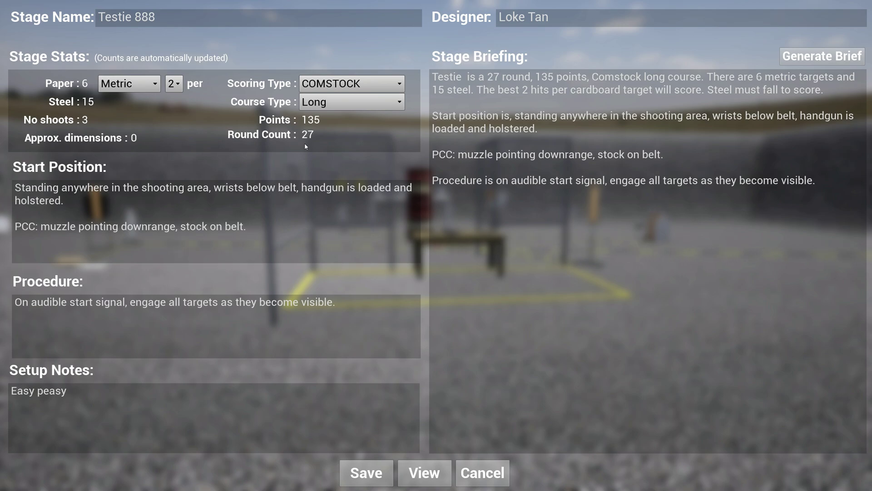
# Change hits per paper target from 2 to 3
pyautogui.click(174, 84)
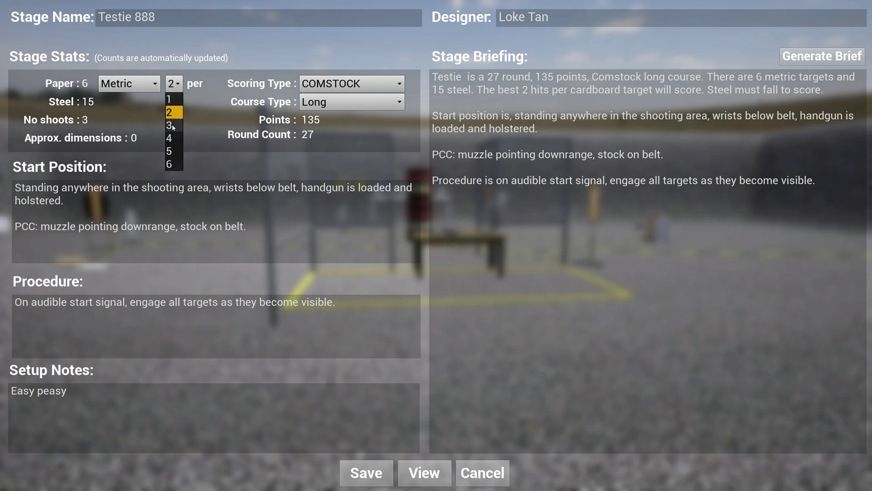
pyautogui.click(174, 125)
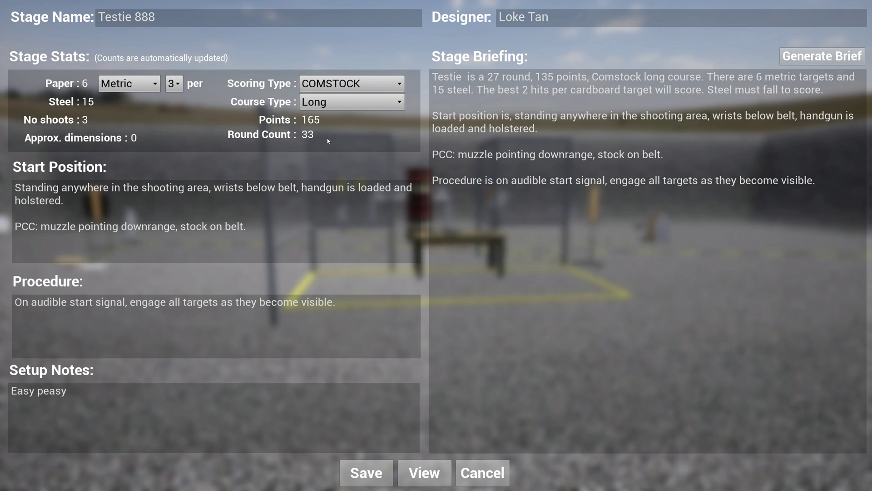
pyautogui.click(130, 212)
# Append 'please mind the activation wires' to Procedure and 'sdfgsdfgsdfg' to Setup Notes
pyautogui.click(159, 324)
pyautogui.write('please mi')
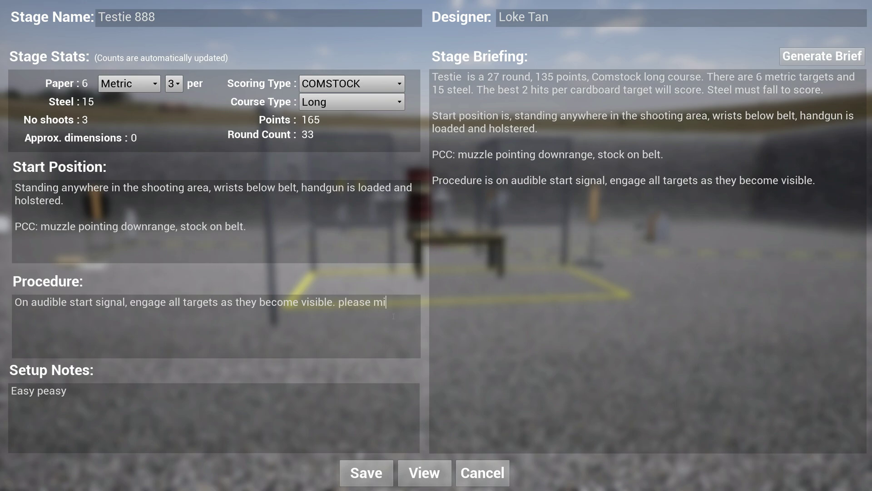
pyautogui.write('nd the ac')
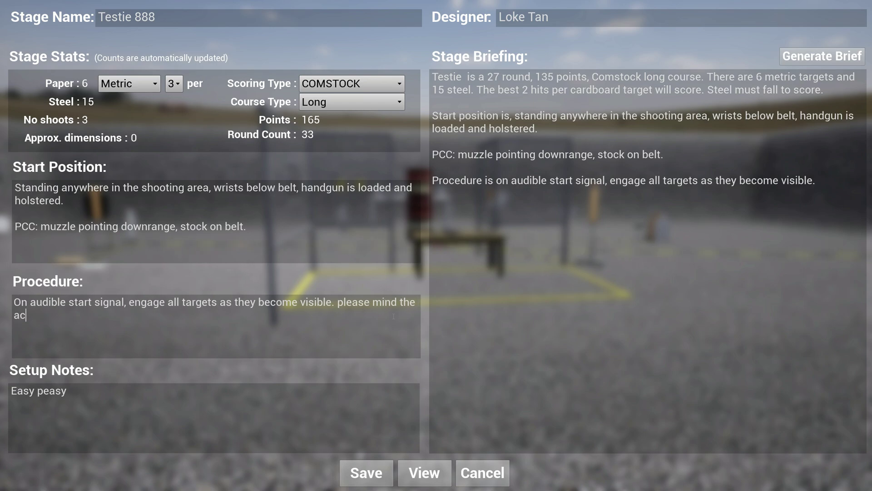
pyautogui.write('tivation wires')
pyautogui.click(185, 405)
pyautogui.write('sdfgsdfgsdfg')
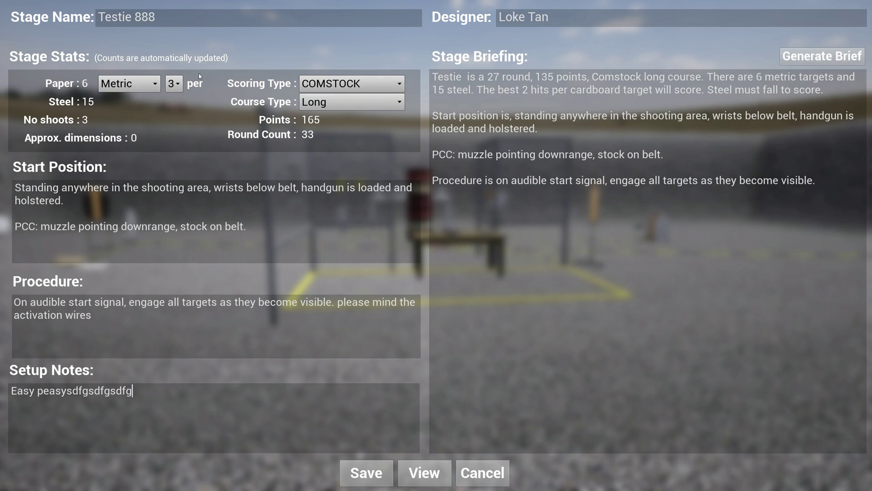
# Generate the brief for the 33-round, 165-point COMSTOCK Long course
pyautogui.click(834, 58)
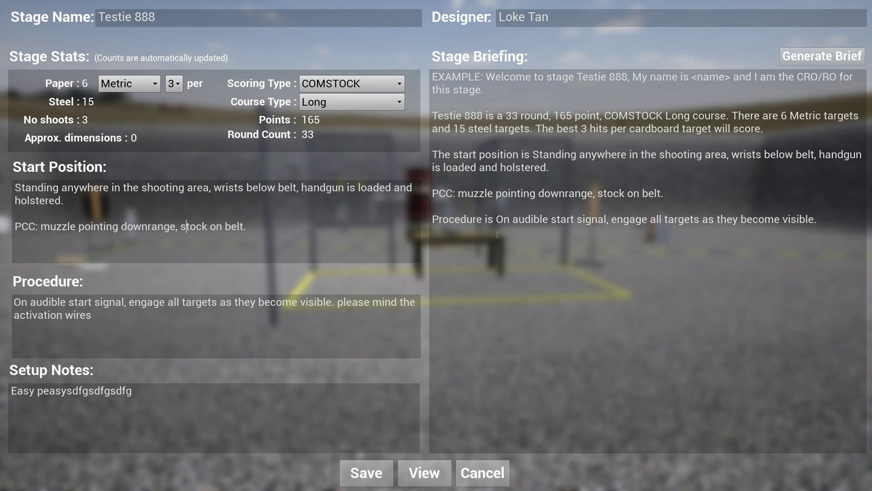
# Preview the printable briefing, toggling between IPSC and USPSA templates and ending on USPSA
pyautogui.click(432, 479)
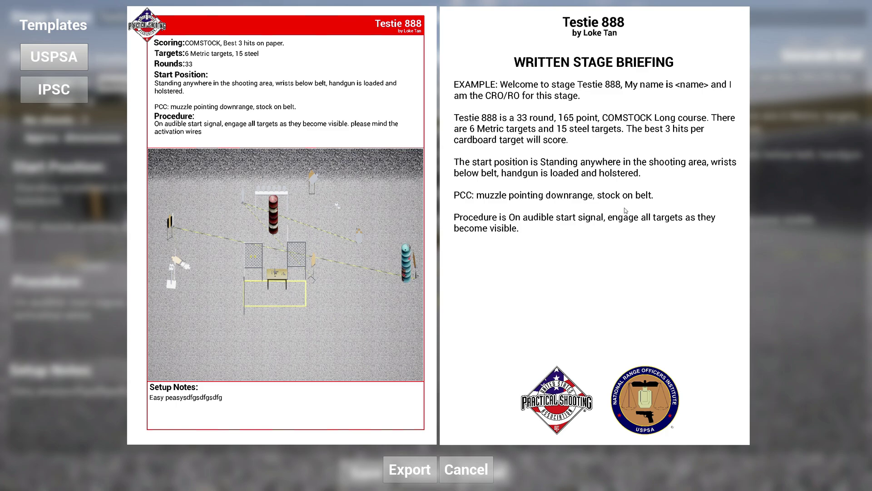
pyautogui.click(78, 91)
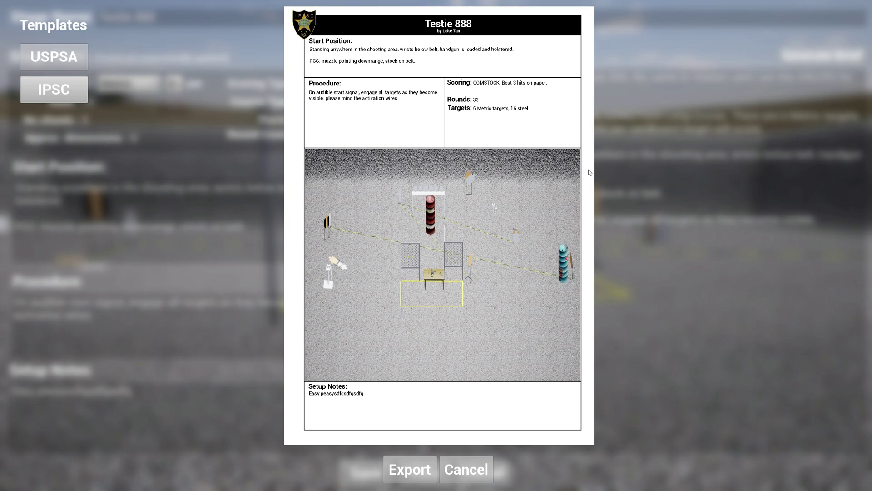
pyautogui.click(75, 58)
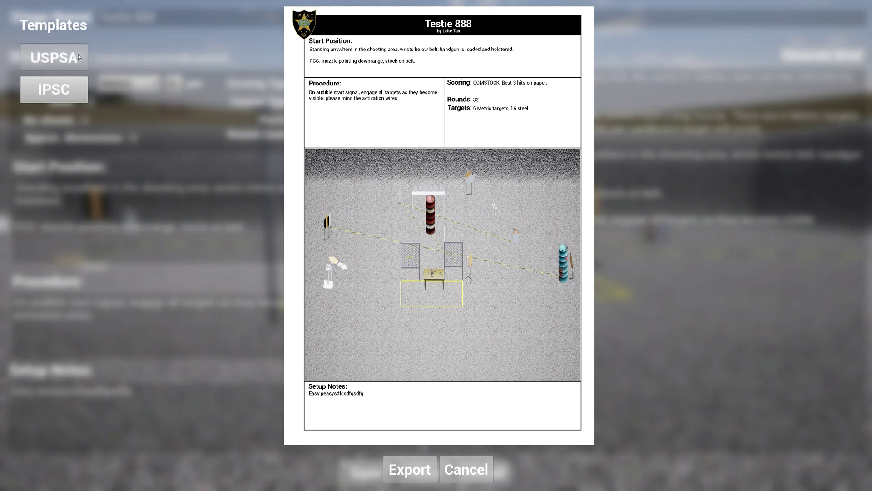
pyautogui.click(80, 91)
pyautogui.click(77, 54)
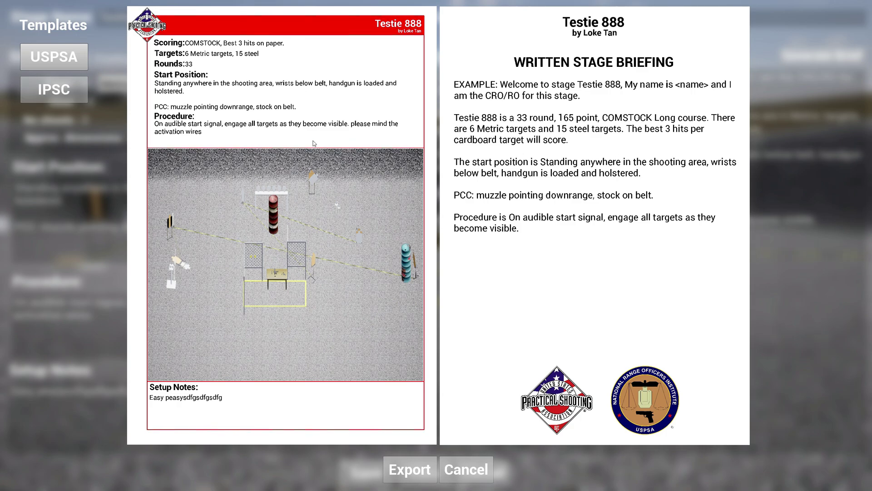
# Export the USPSA briefing as a PDF to Games (F:), then switch the preview to IPSC
pyautogui.click(80, 92)
pyautogui.click(77, 59)
pyautogui.click(422, 471)
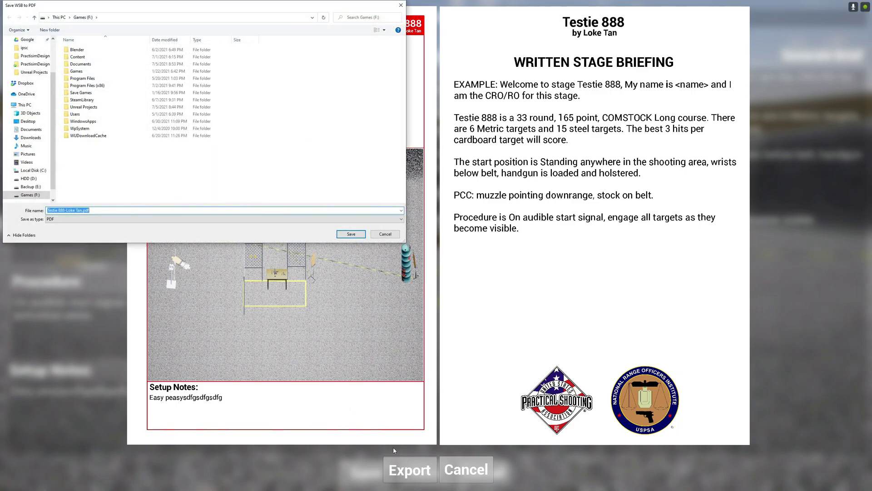
pyautogui.click(39, 197)
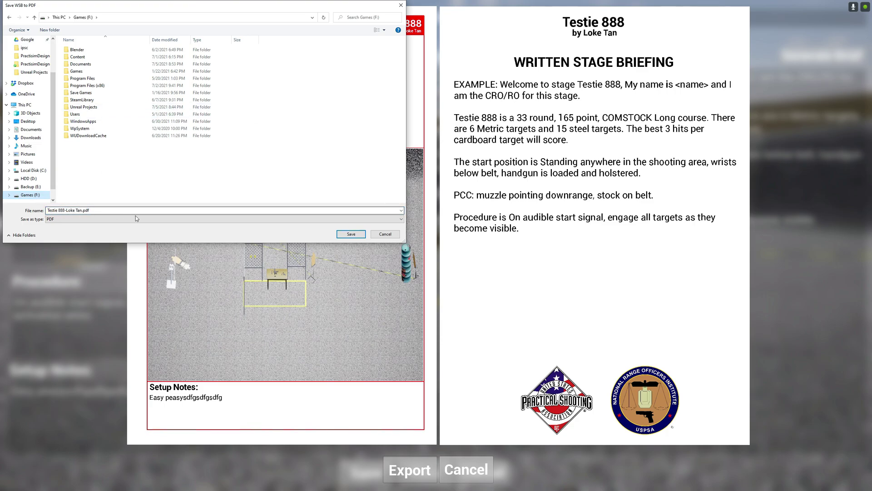
pyautogui.click(351, 234)
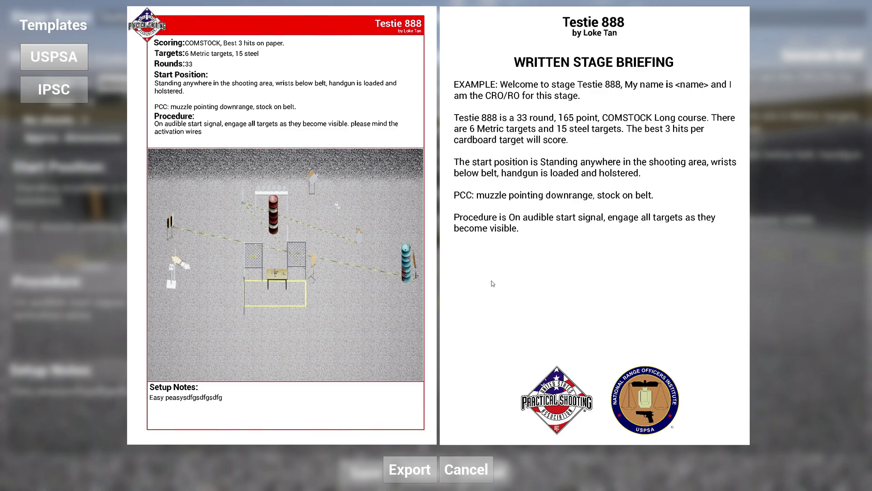
pyautogui.click(75, 96)
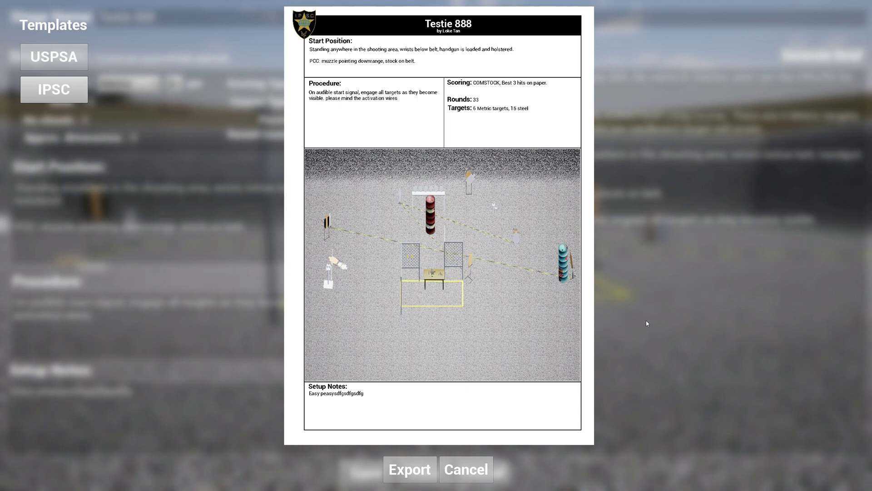
# Cancel the export preview and the briefing form to return to Editing mode
pyautogui.click(466, 470)
pyautogui.click(468, 471)
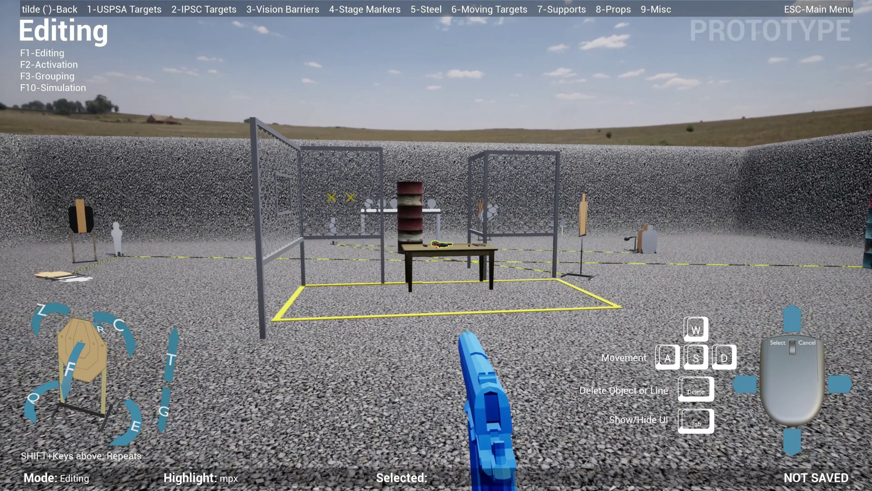